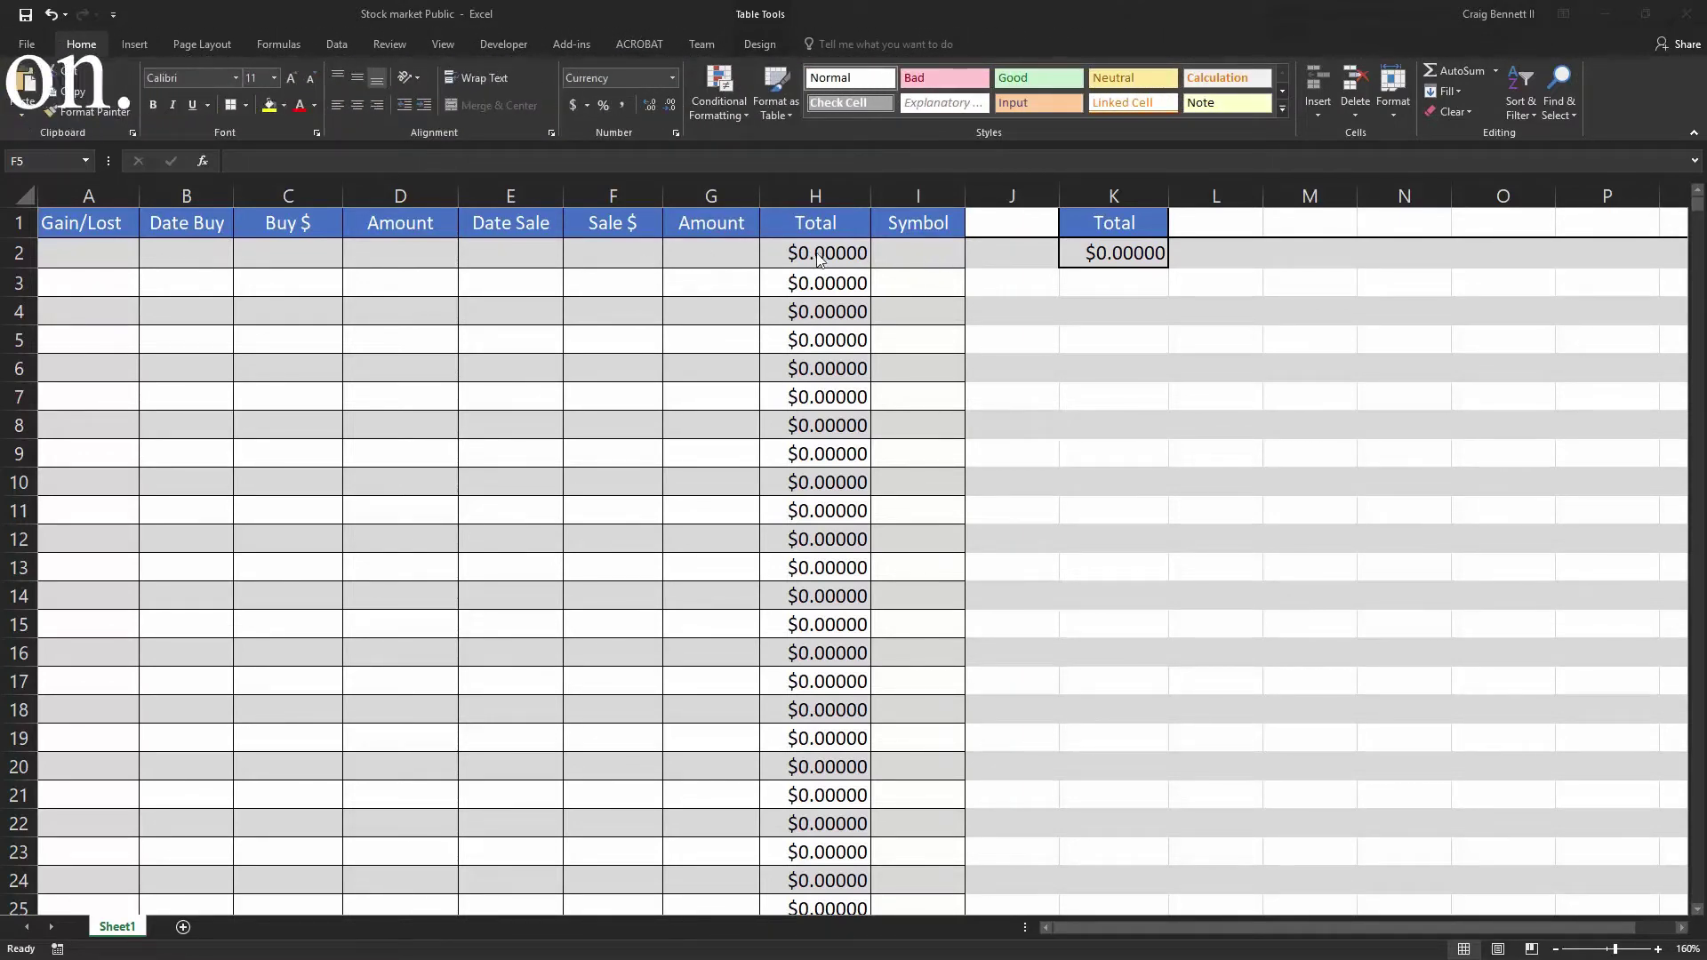
# - Examine the first data row's Symbol, Total, Gain/Lost, Buy $ and Sale $ cells and the overall Total cell
pyautogui.click(920, 268)
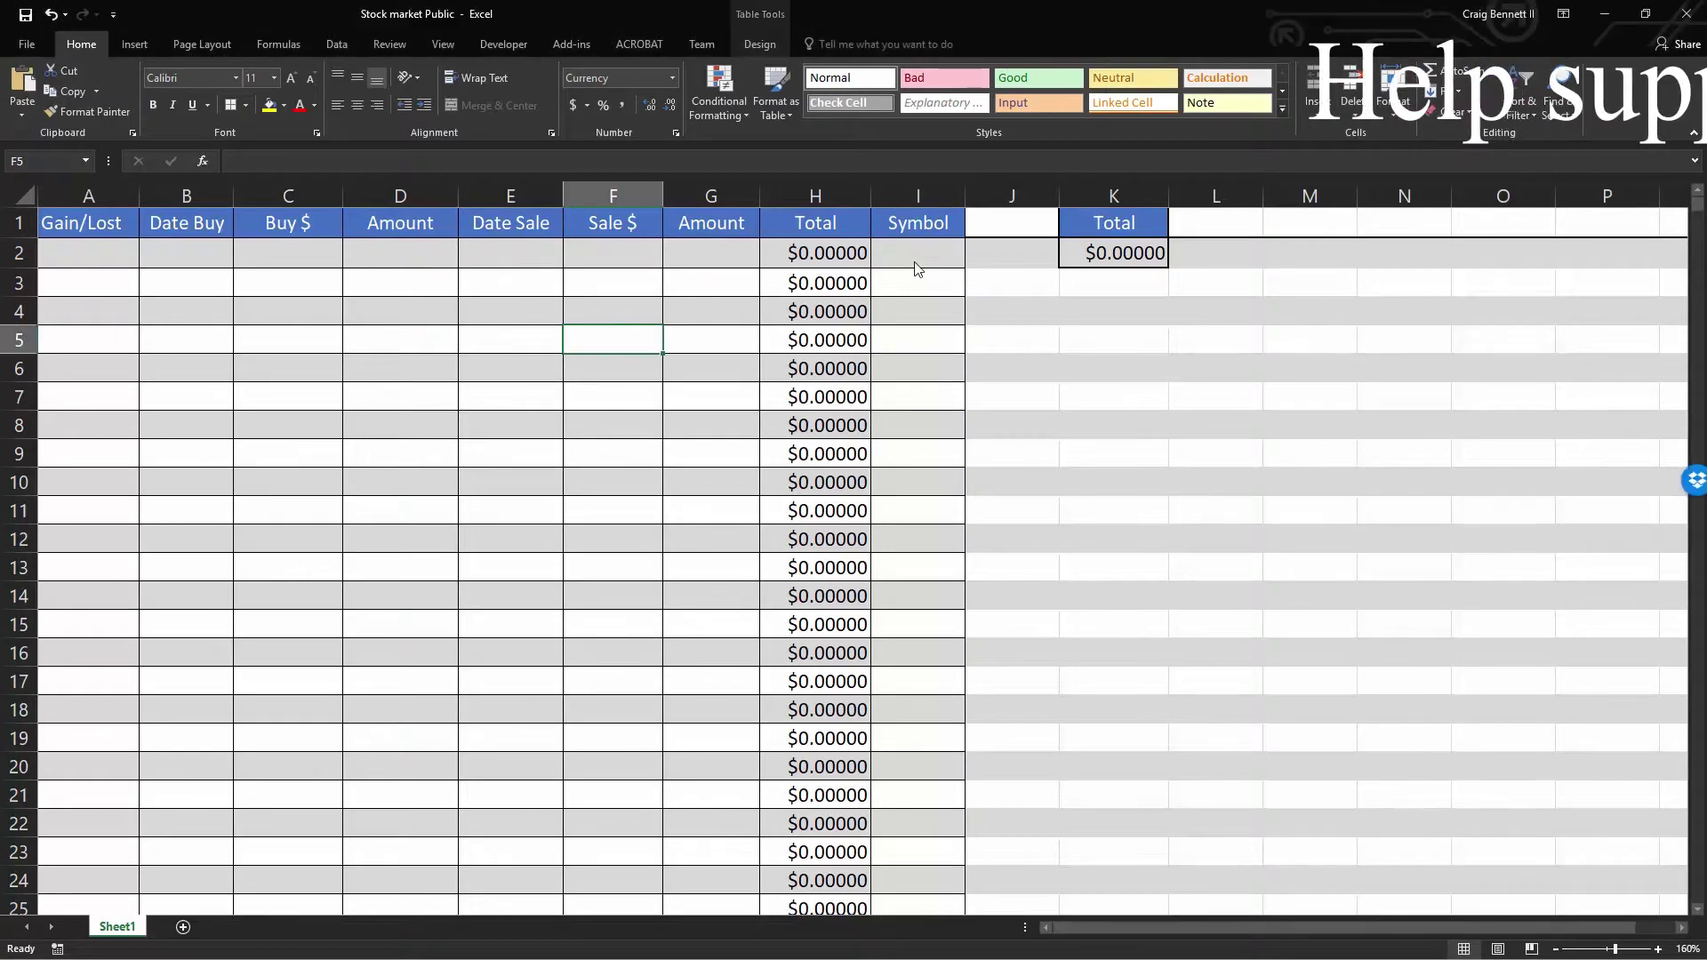
pyautogui.click(917, 257)
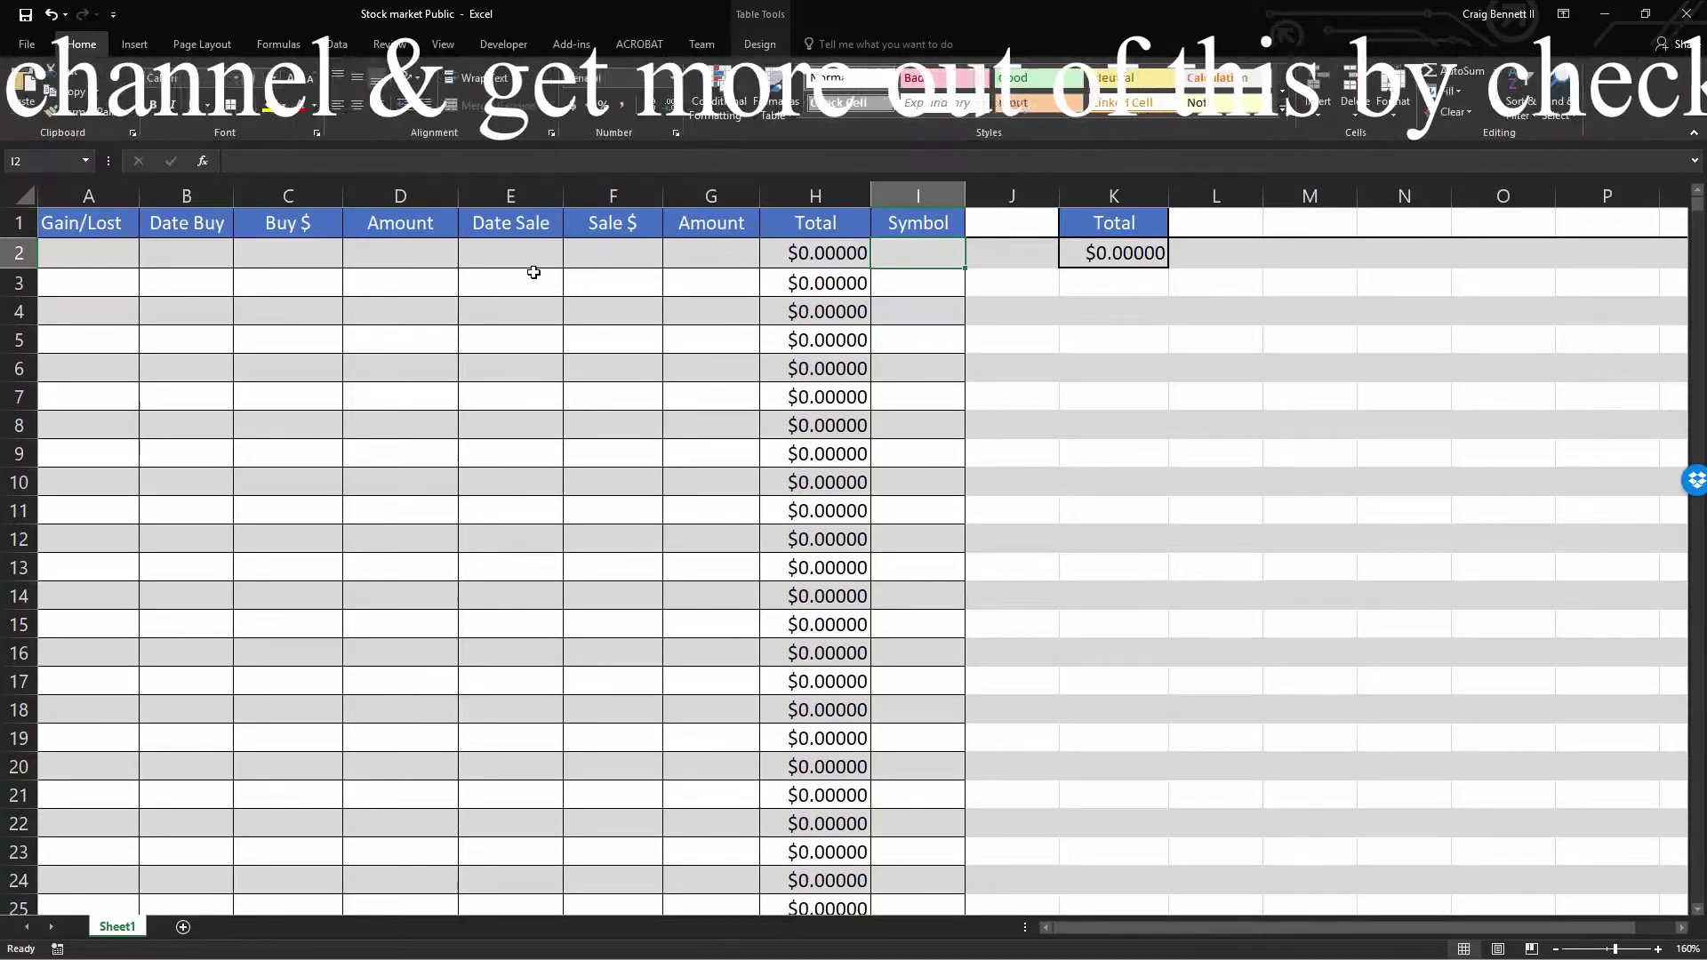
pyautogui.click(818, 260)
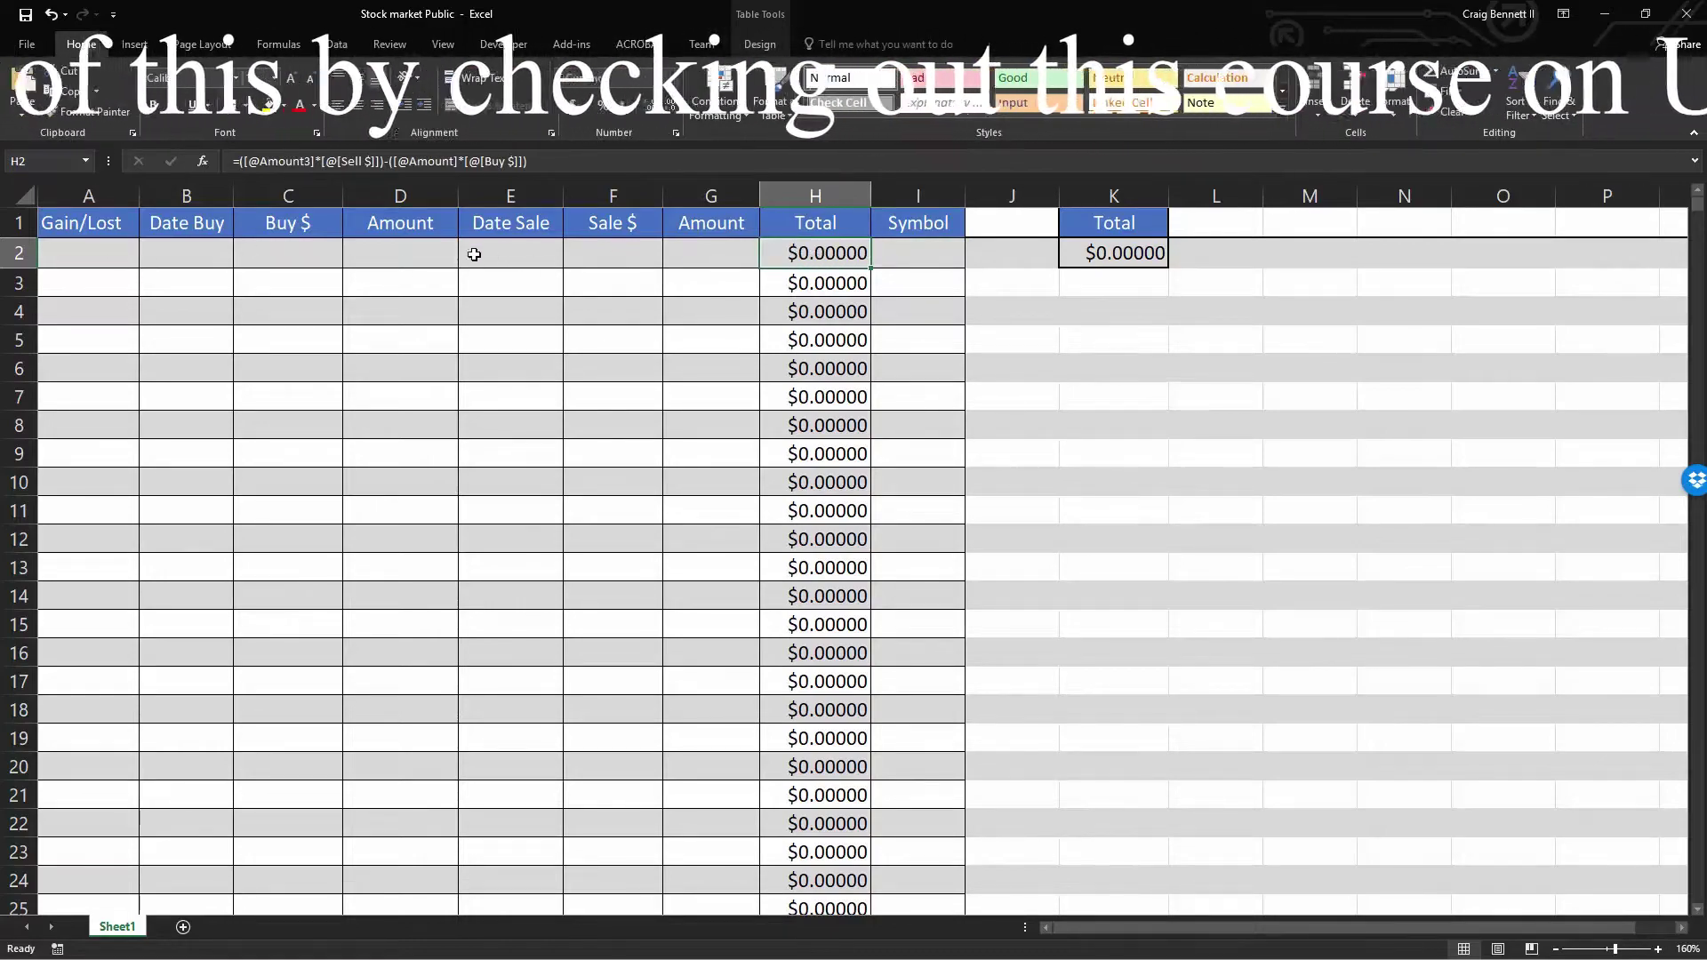
pyautogui.click(92, 253)
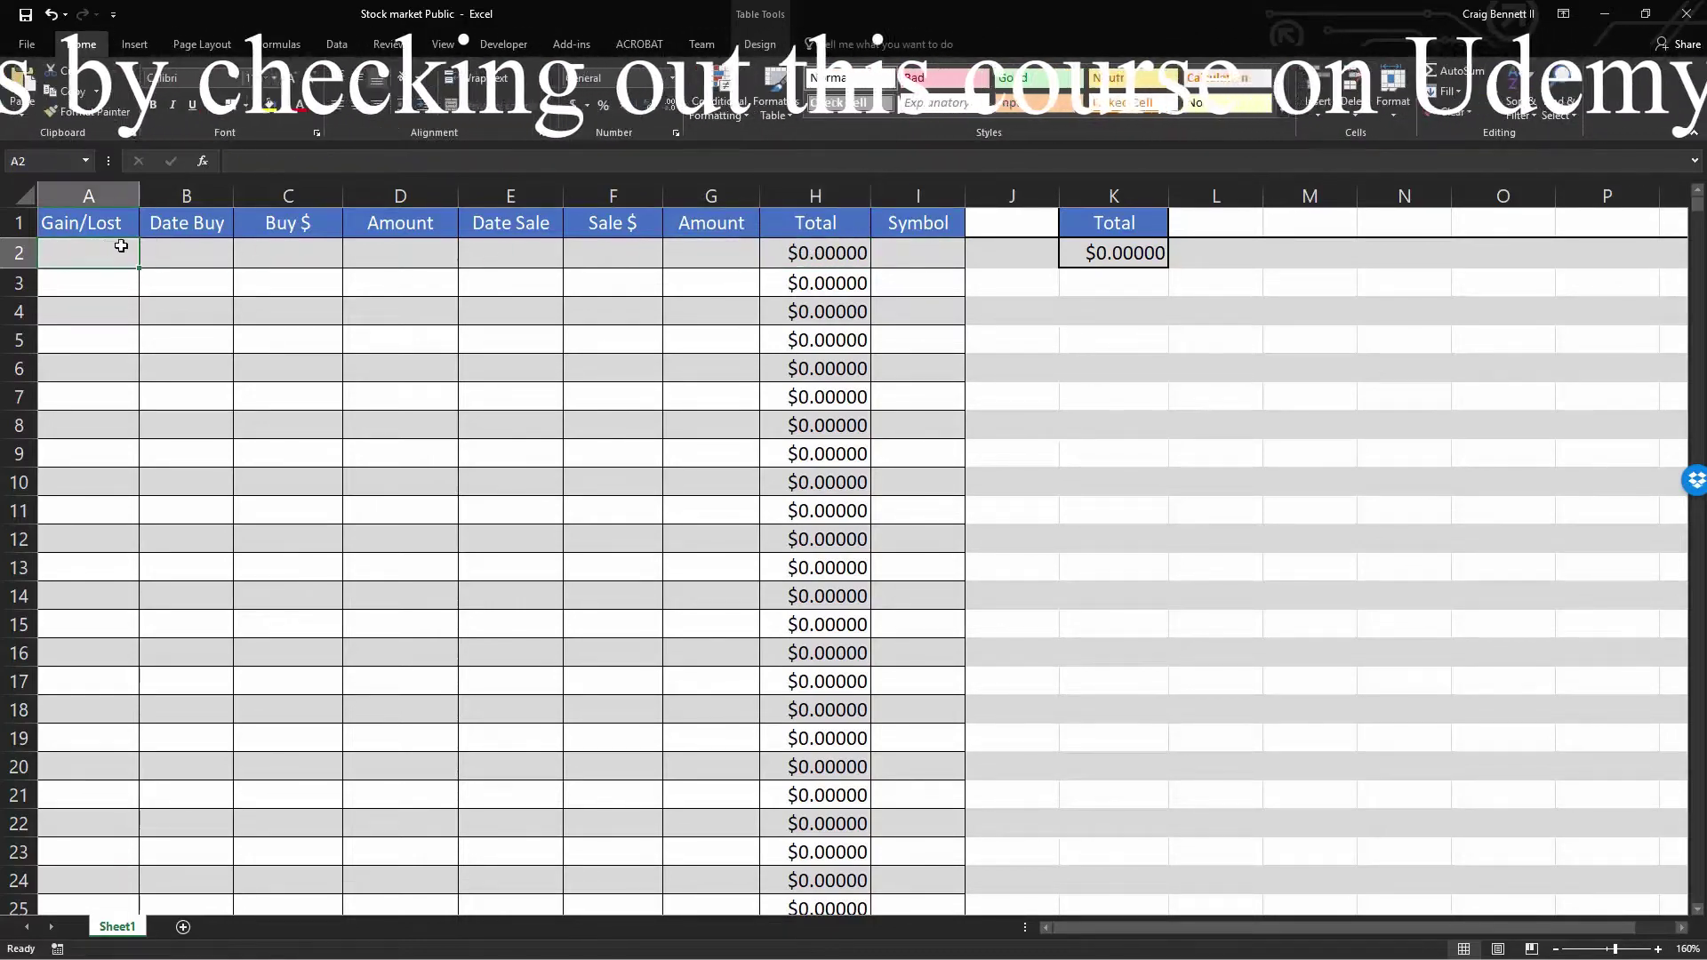
pyautogui.click(1105, 256)
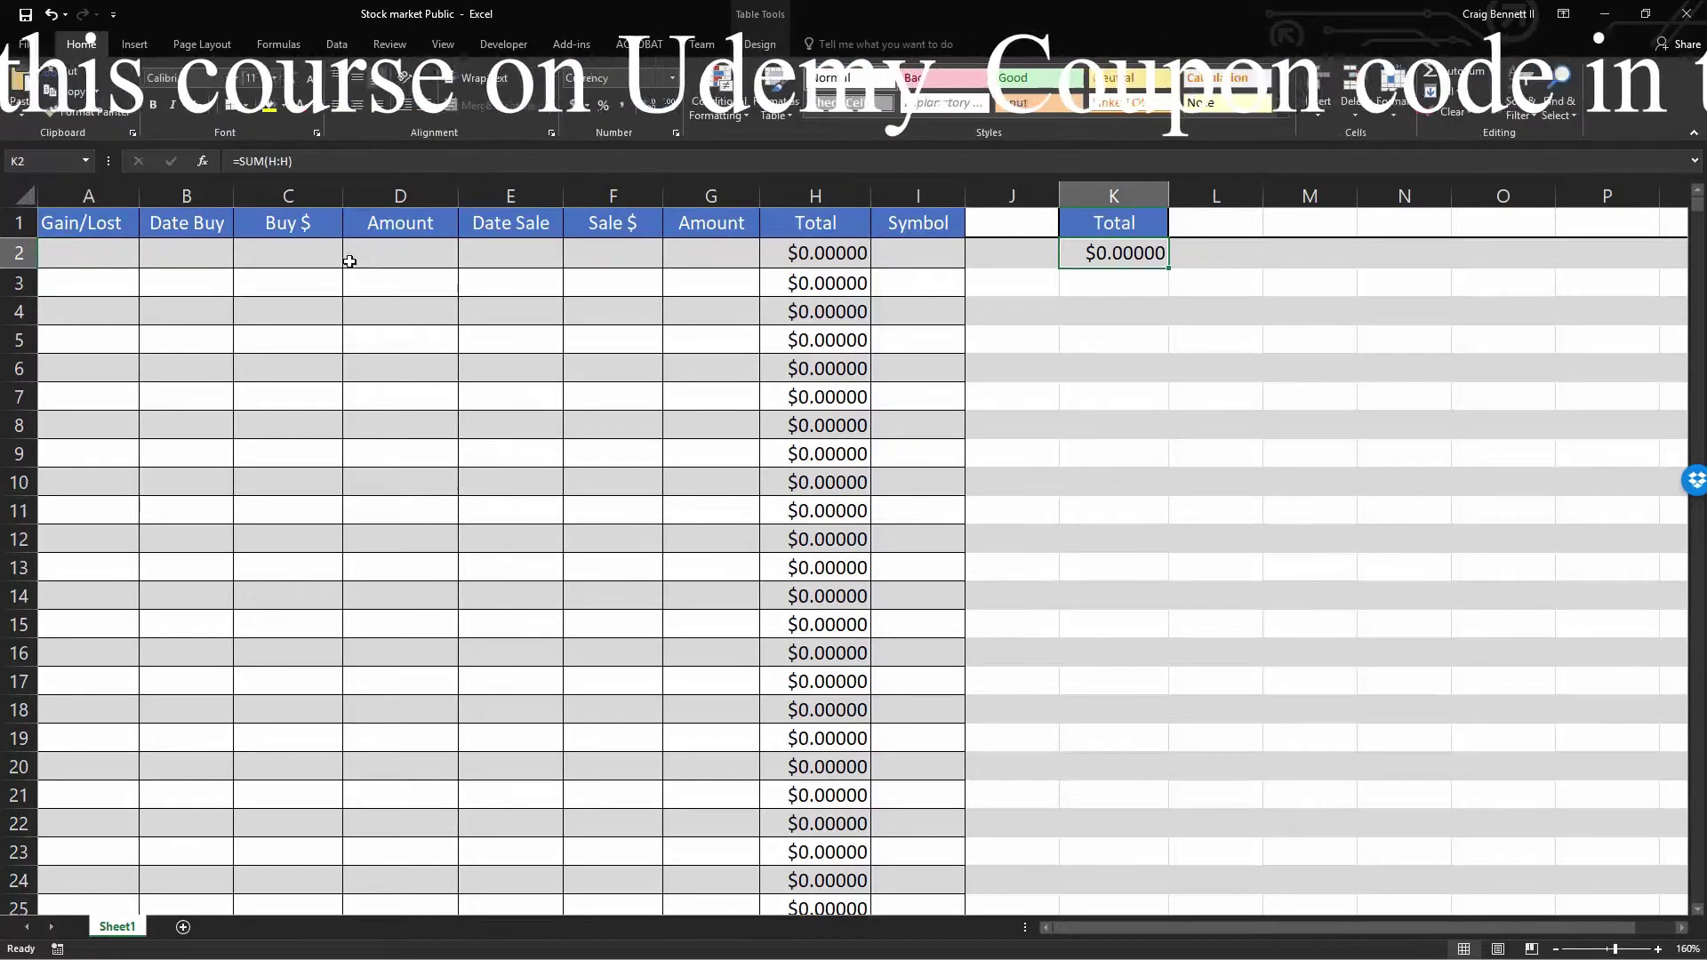
pyautogui.click(93, 254)
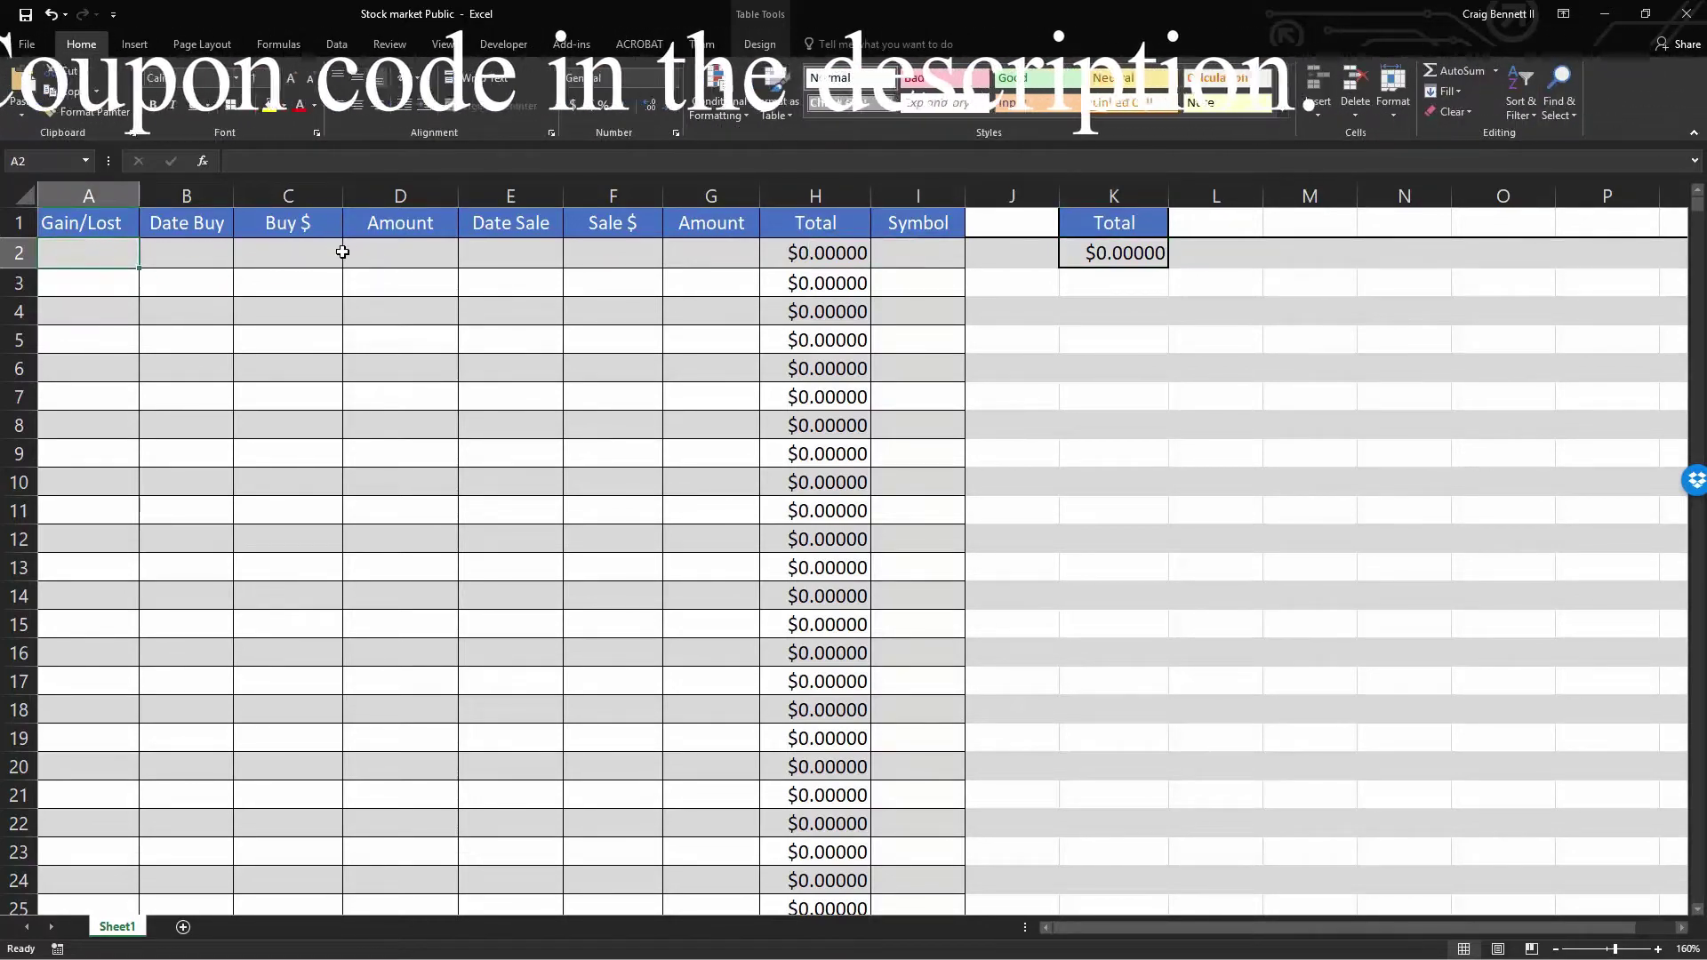
pyautogui.click(307, 260)
pyautogui.click(616, 263)
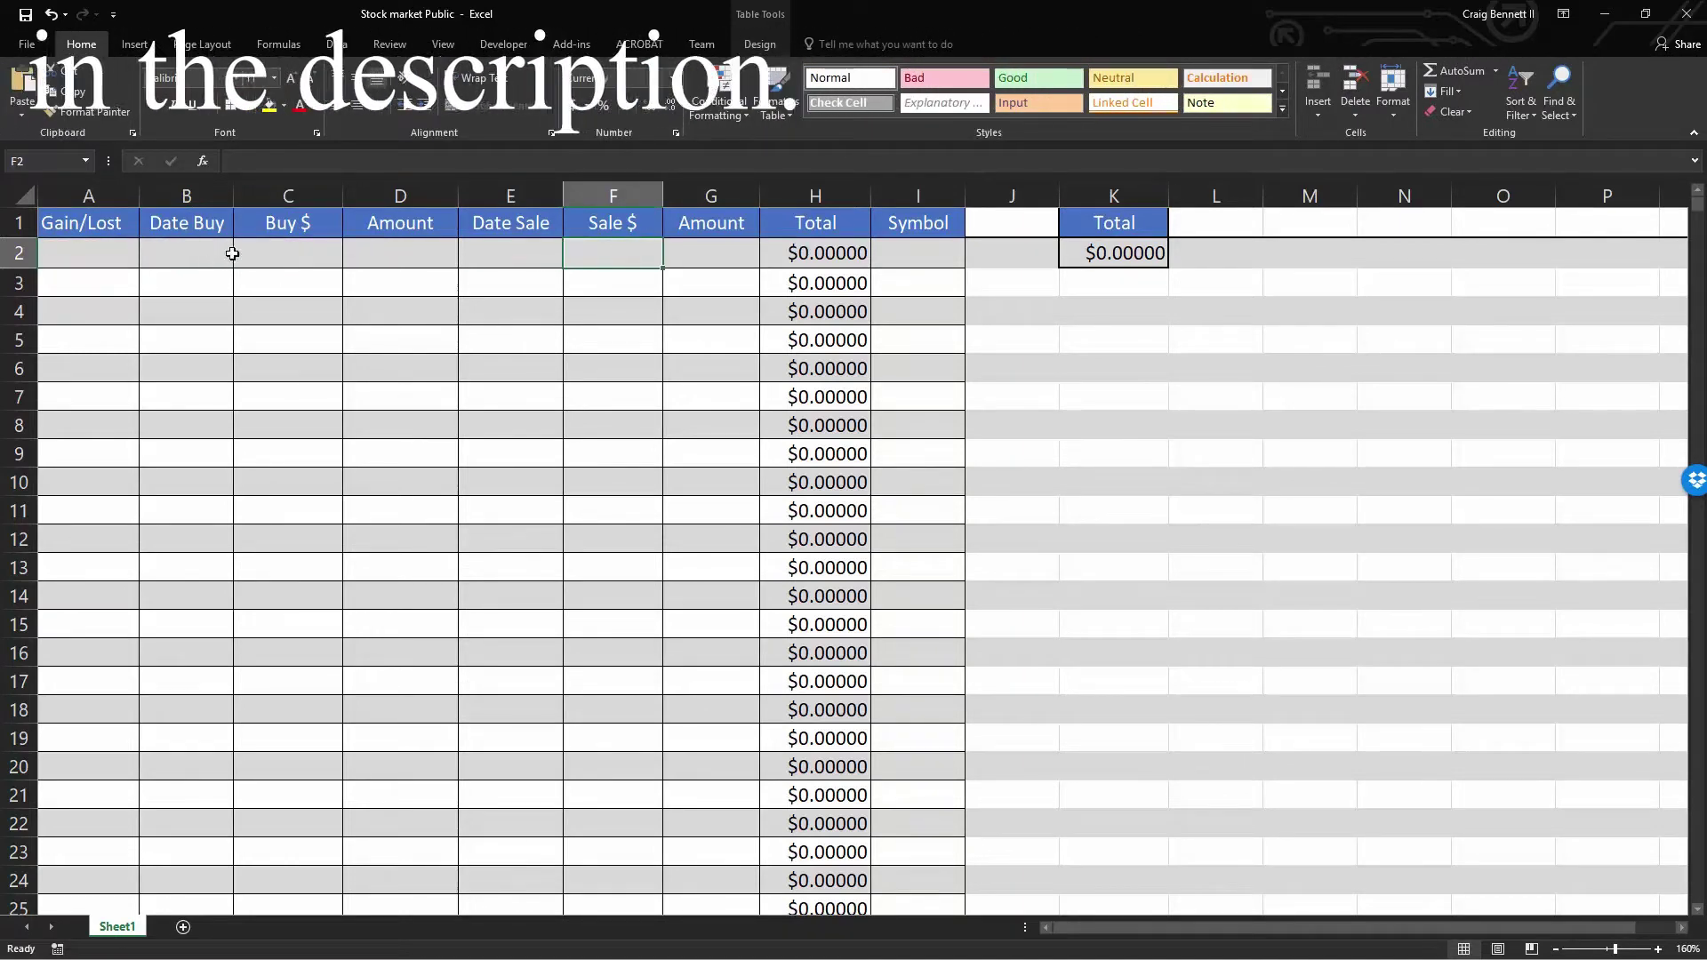
# - Enter a buy price of 12 and a sale price of 15 in row 2
pyautogui.click(278, 213)
pyautogui.write('12')
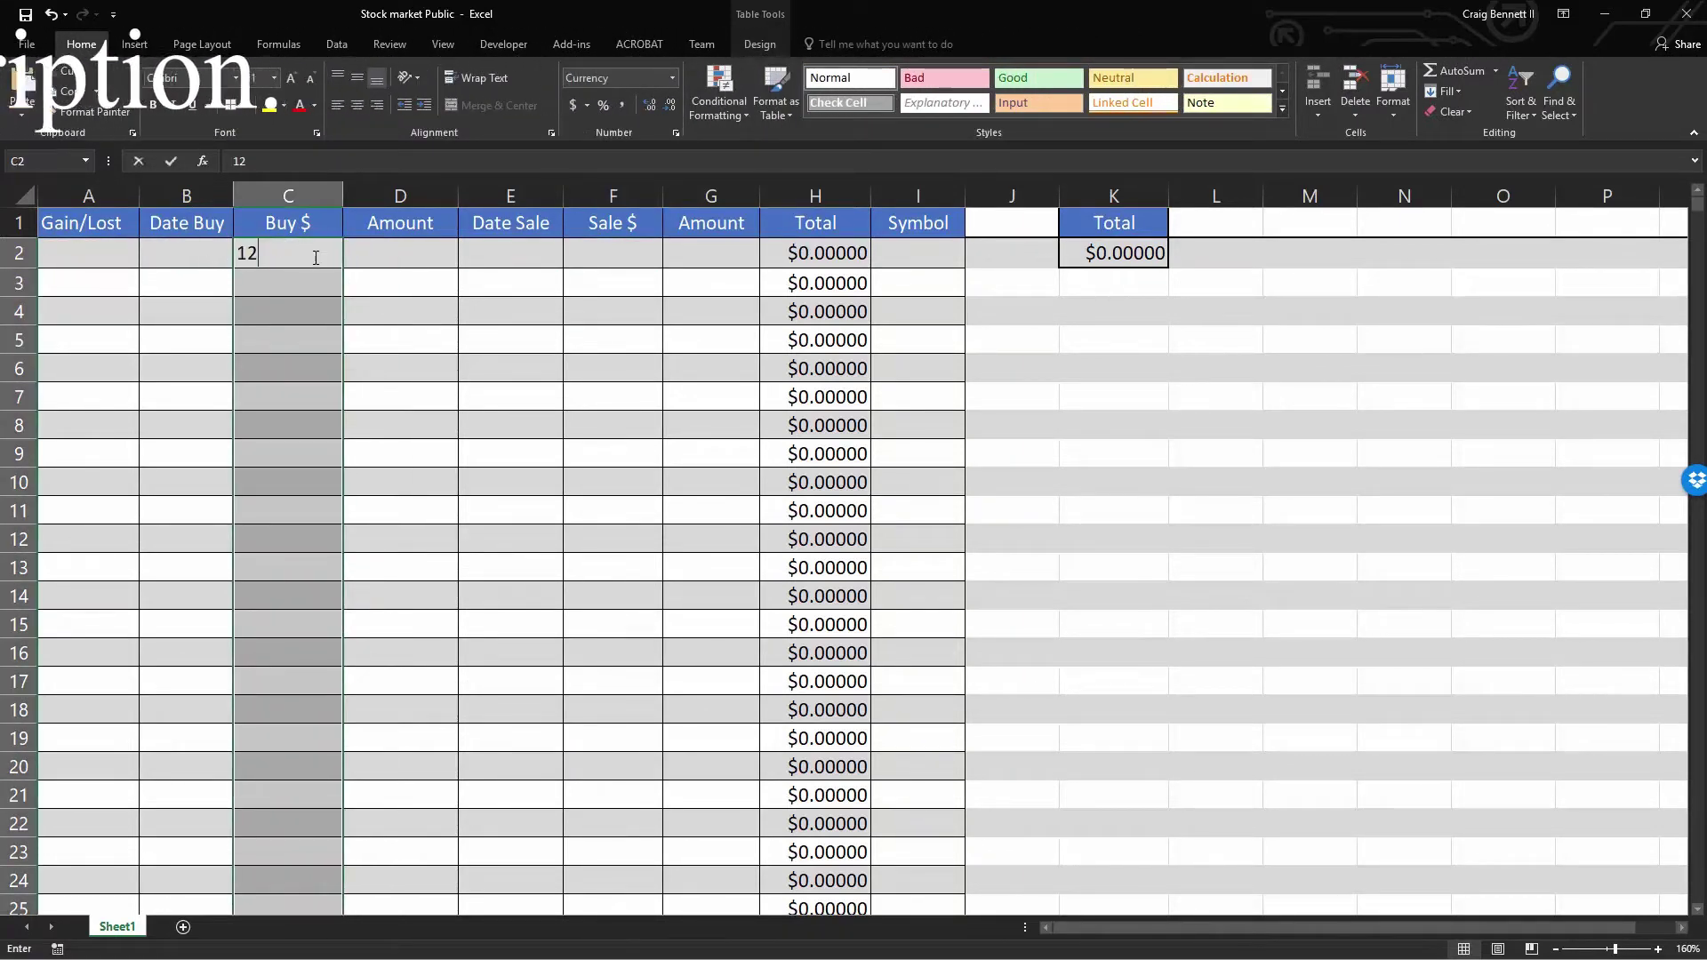
pyautogui.click(618, 261)
pyautogui.write('15')
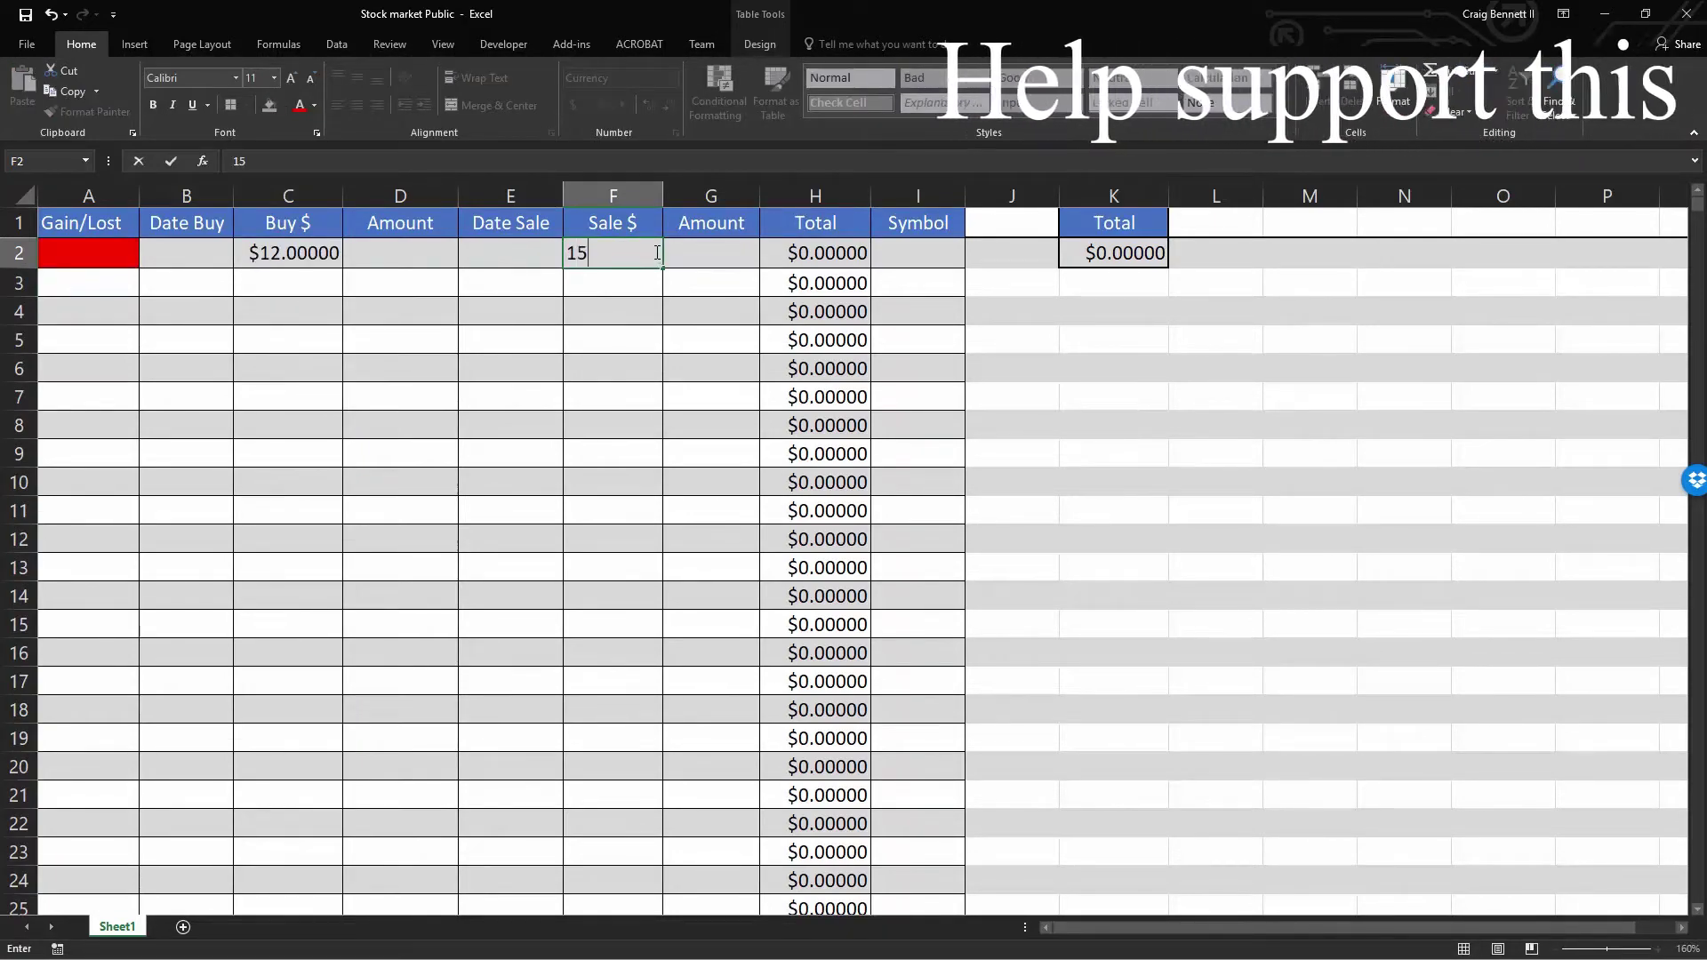
pyautogui.click(503, 253)
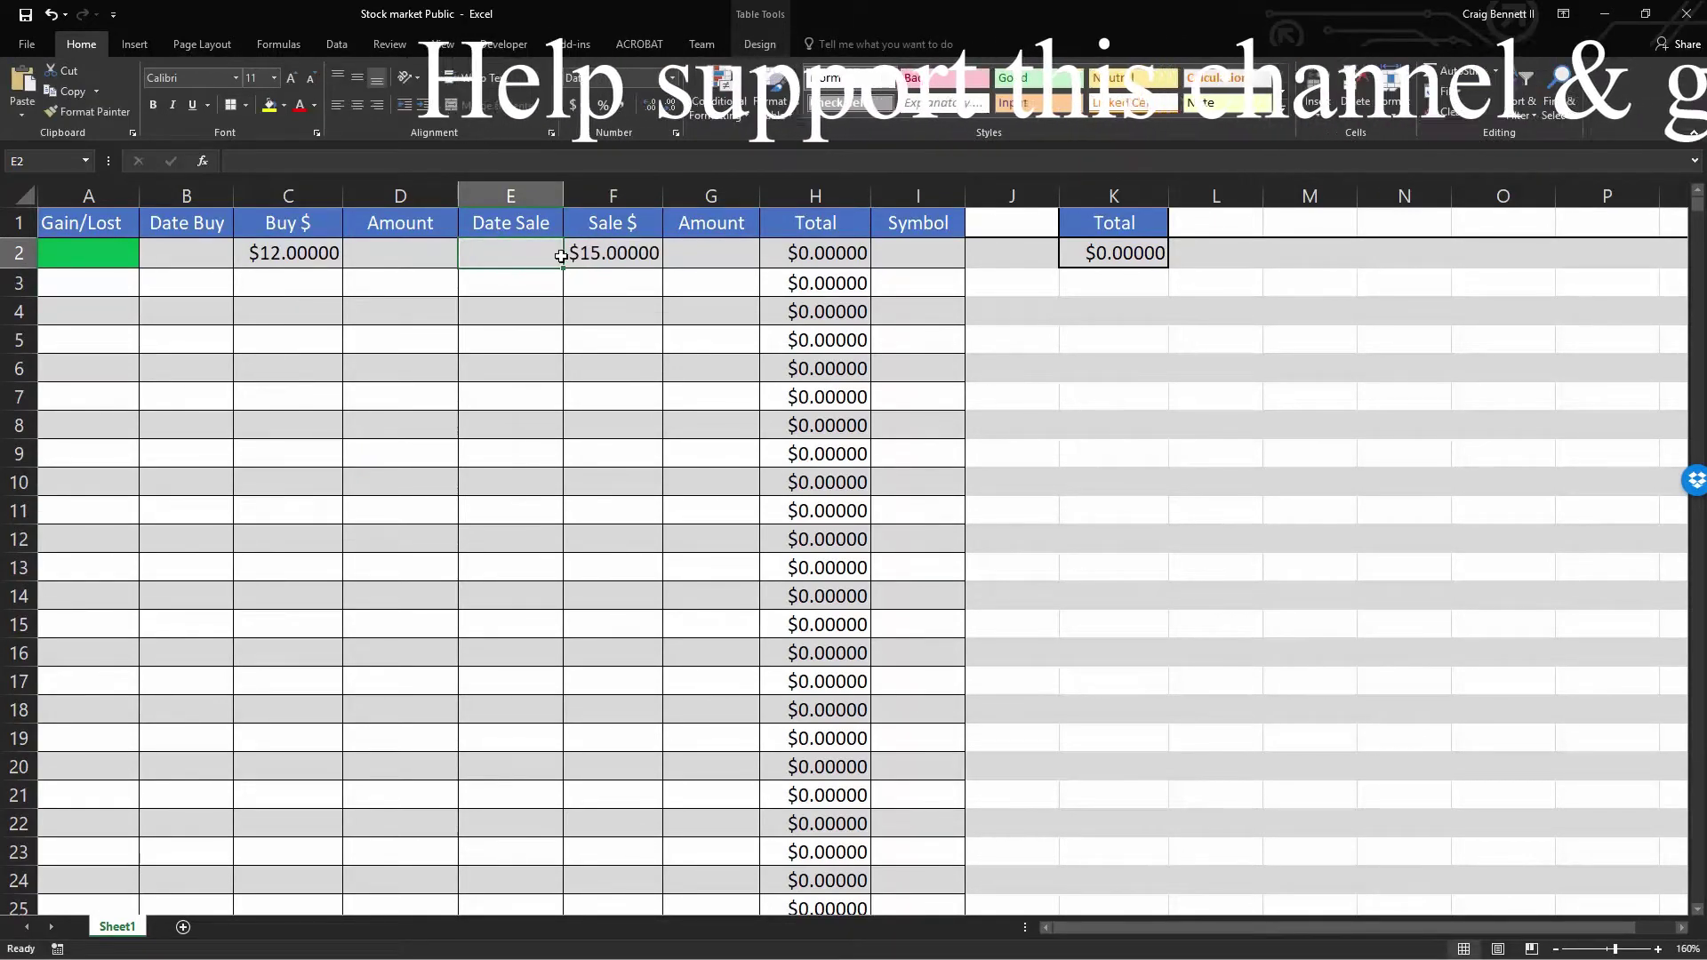
pyautogui.click(319, 263)
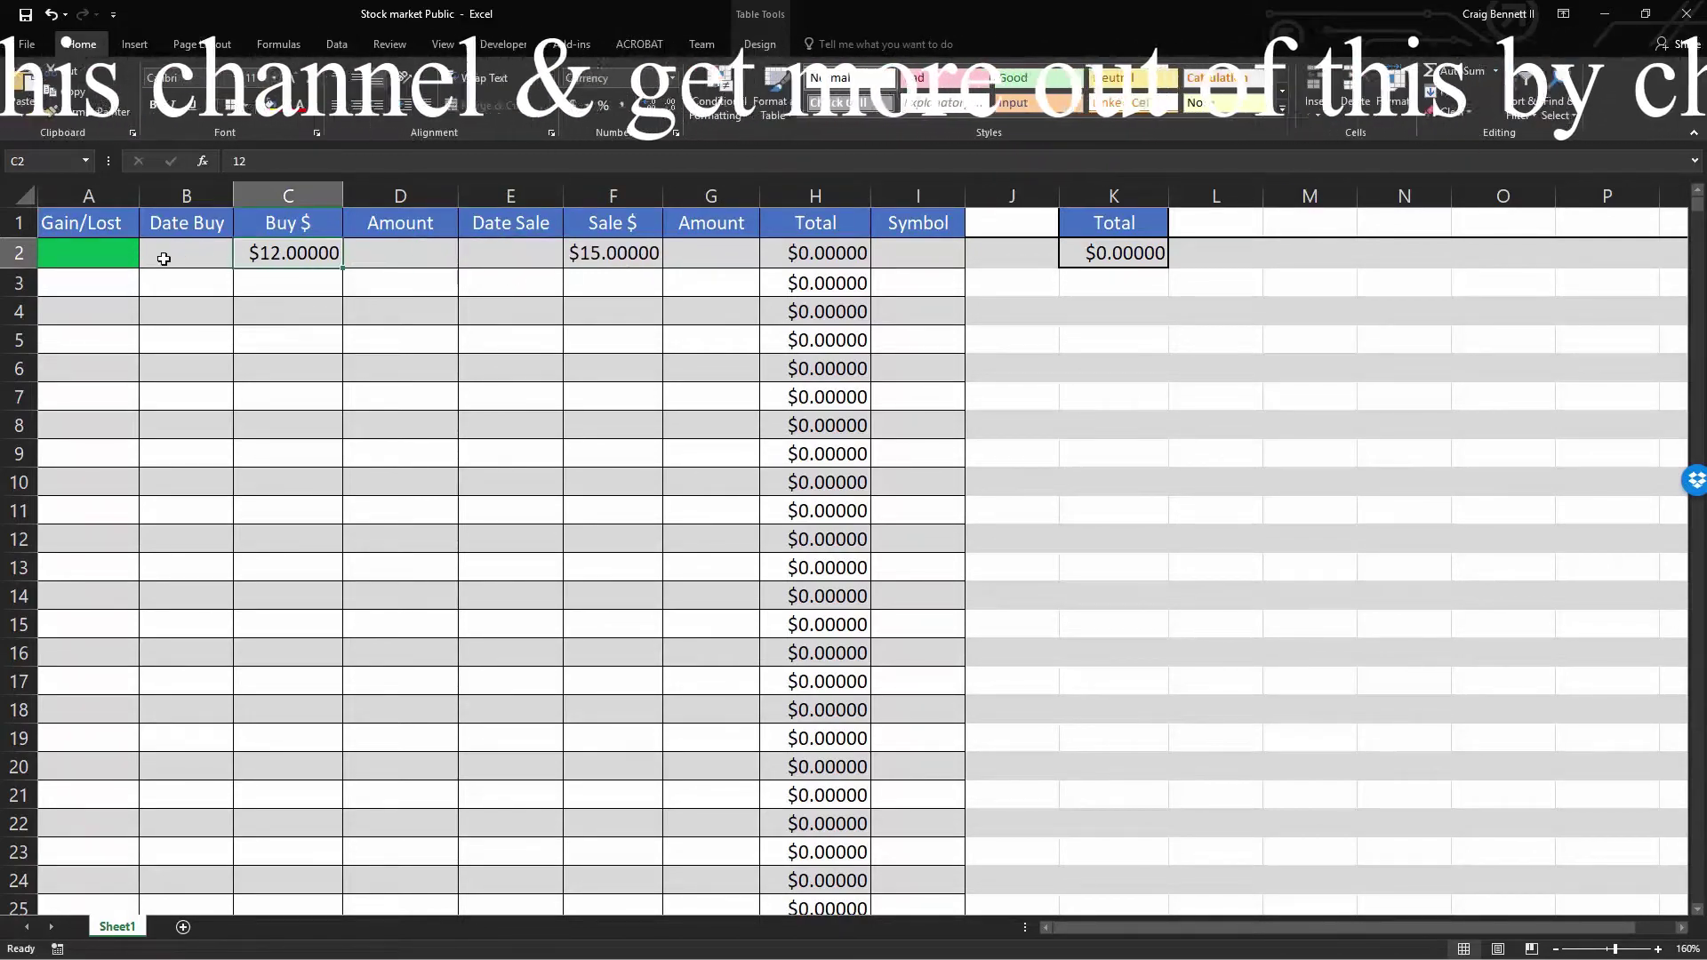
# - Enter a buy price of 1 in rows 3 and 4, and a sale price of 1 in row 4
pyautogui.click(306, 285)
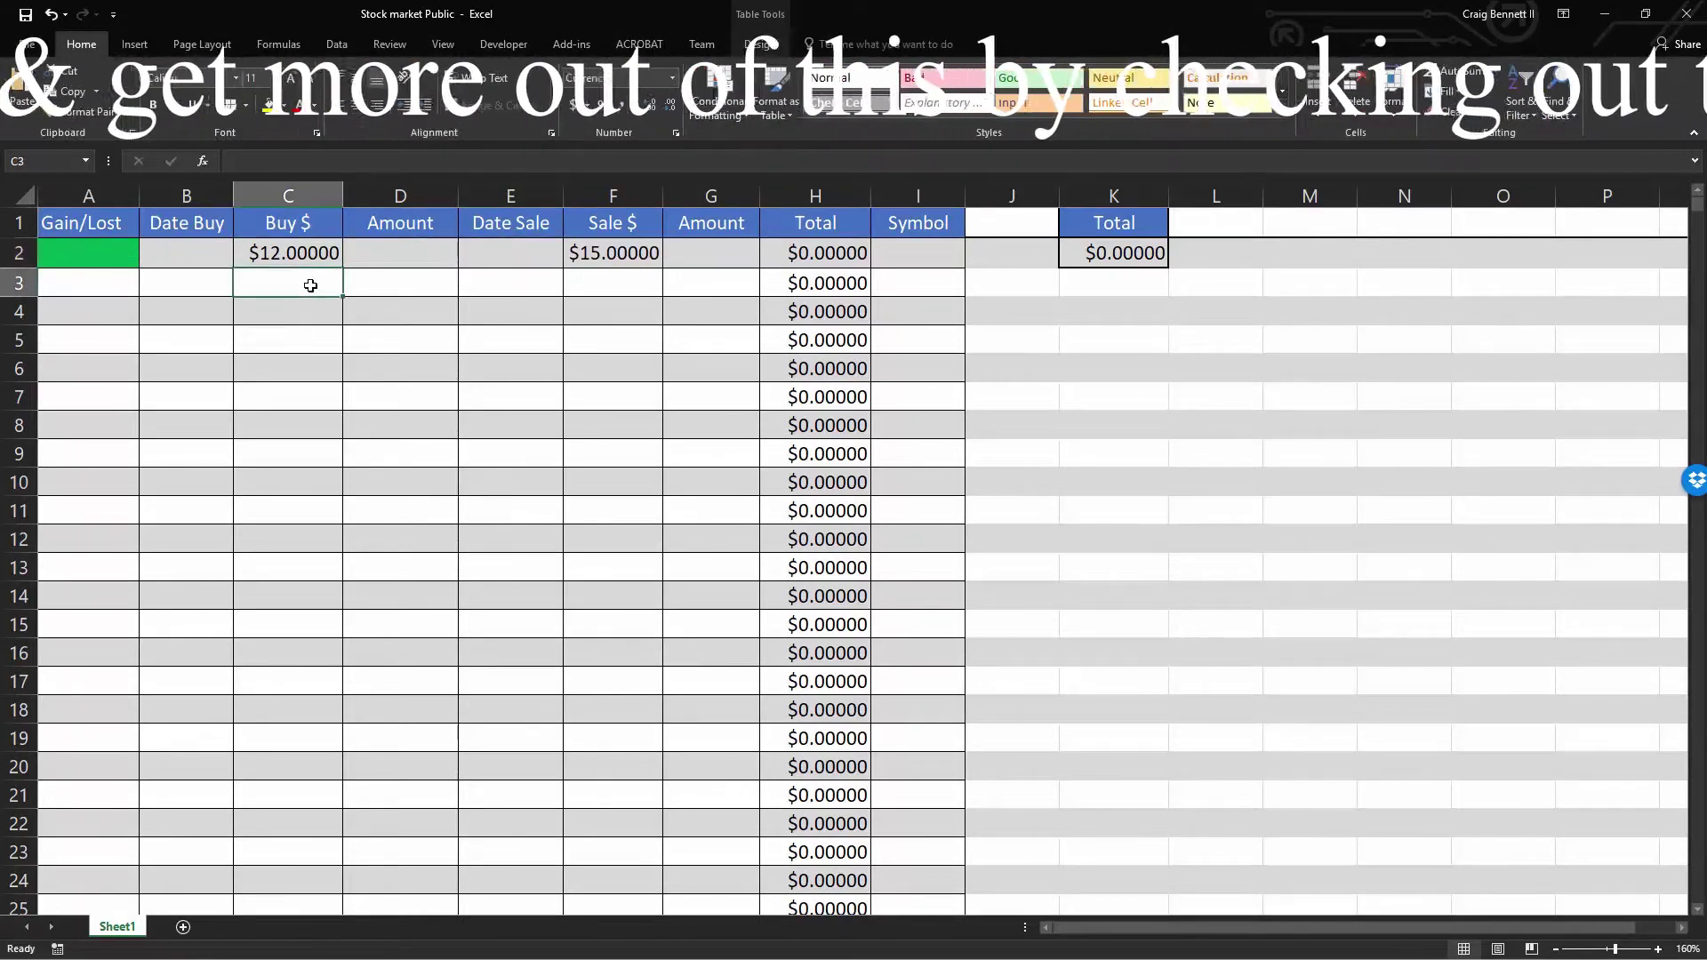
pyautogui.write('1')
pyautogui.click(305, 331)
pyautogui.click(293, 315)
pyautogui.write('1')
pyautogui.doubleClick(611, 307)
pyautogui.write('1')
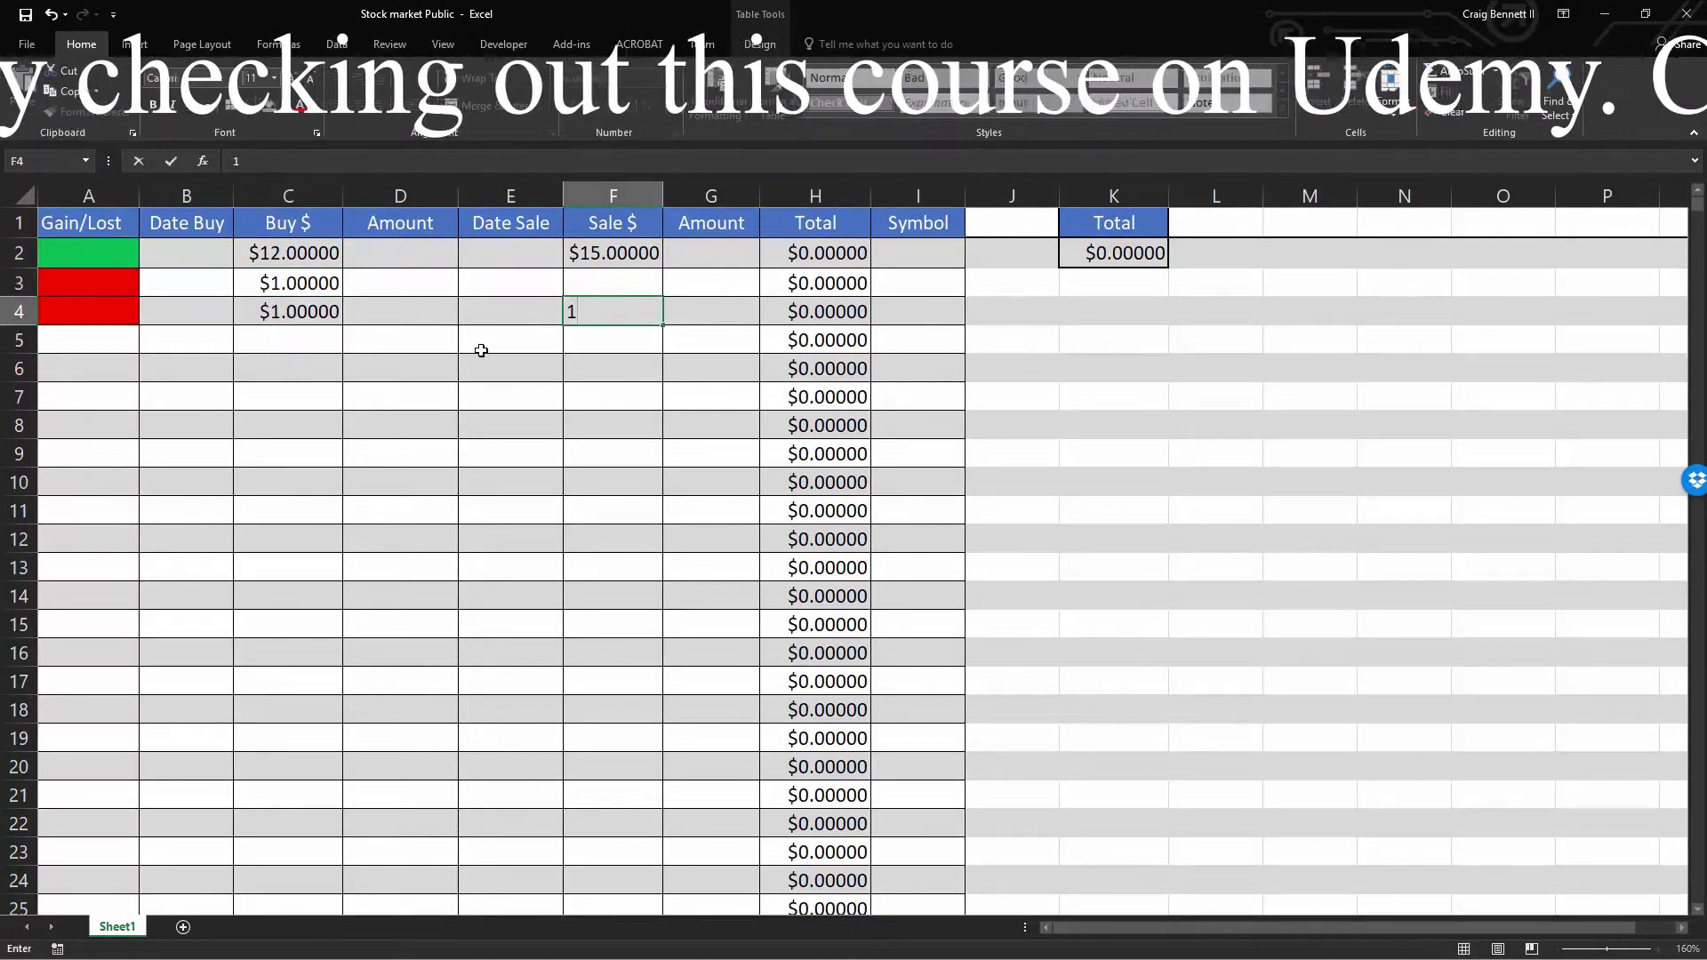
pyautogui.click(480, 350)
# - Examine the Gain/Lost colours of rows 2 to 4 against their buy and sale prices
pyautogui.click(91, 320)
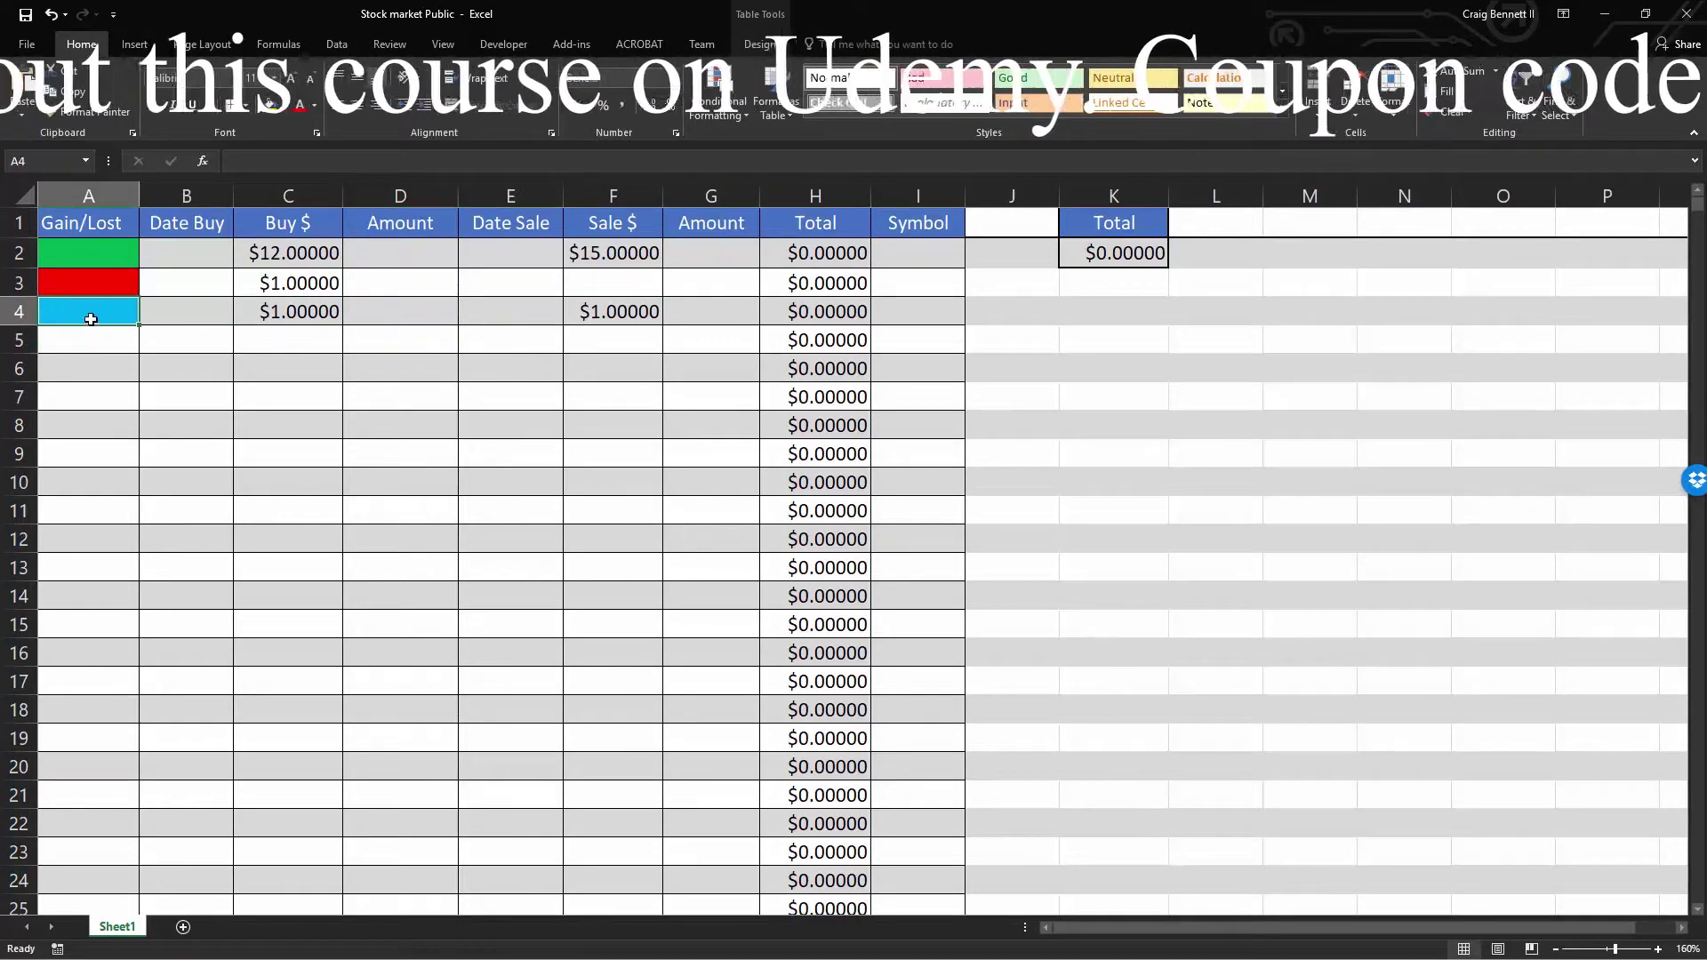
pyautogui.click(115, 252)
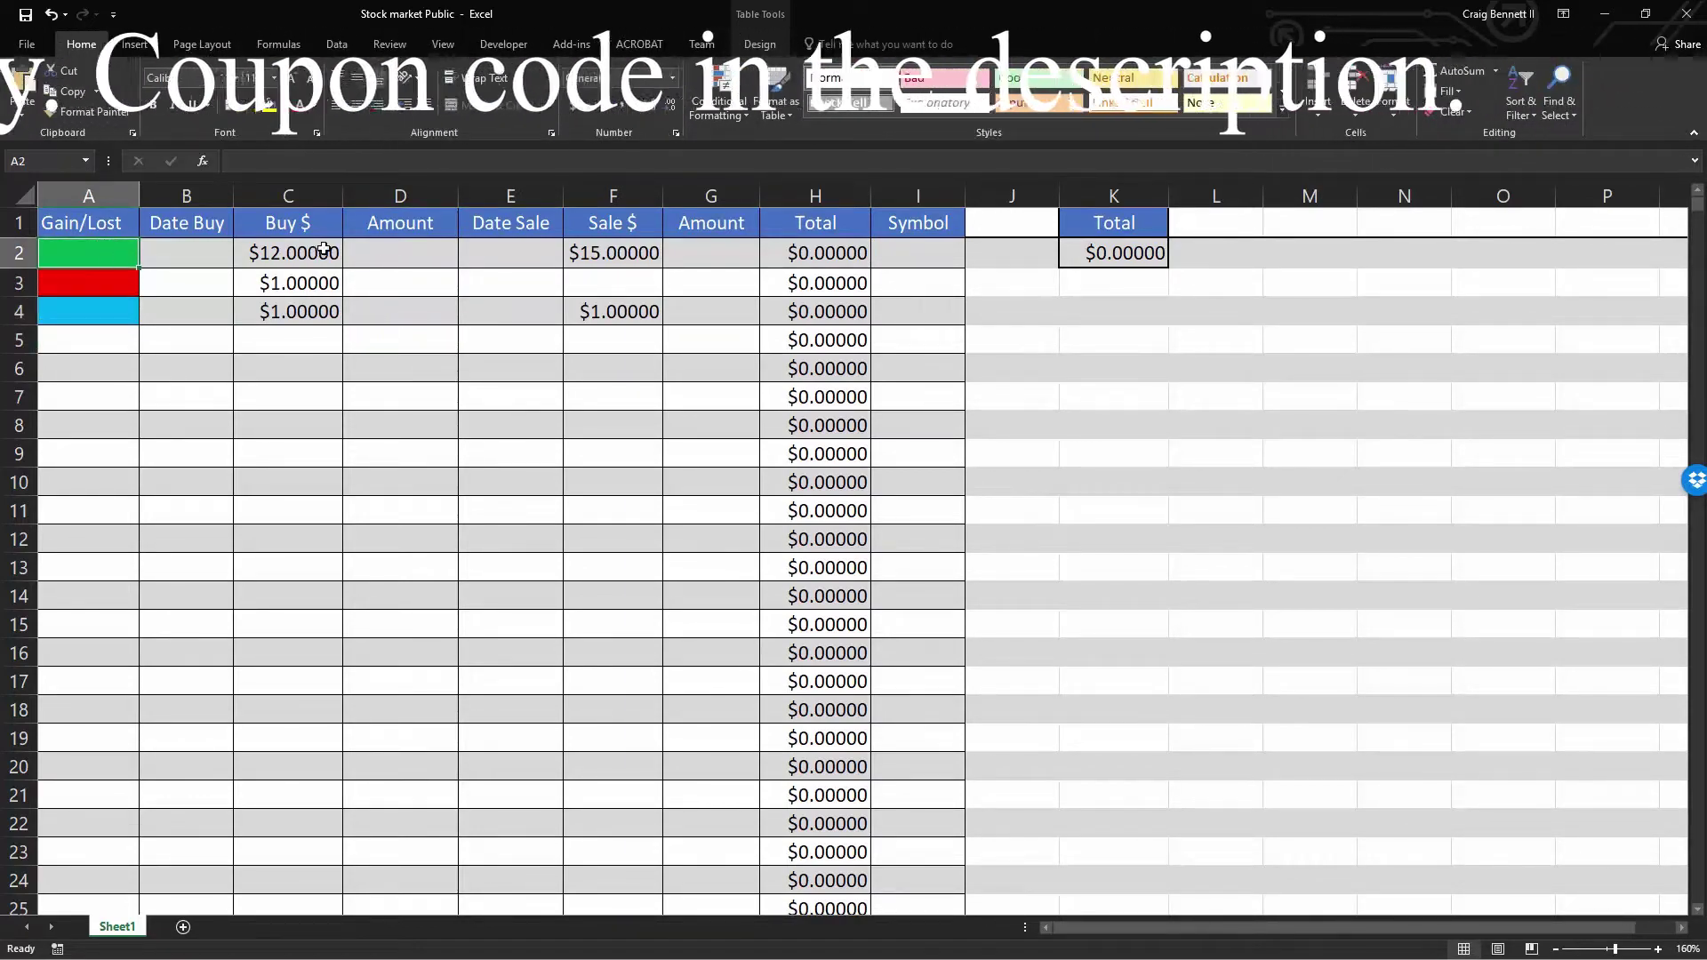
pyautogui.click(93, 292)
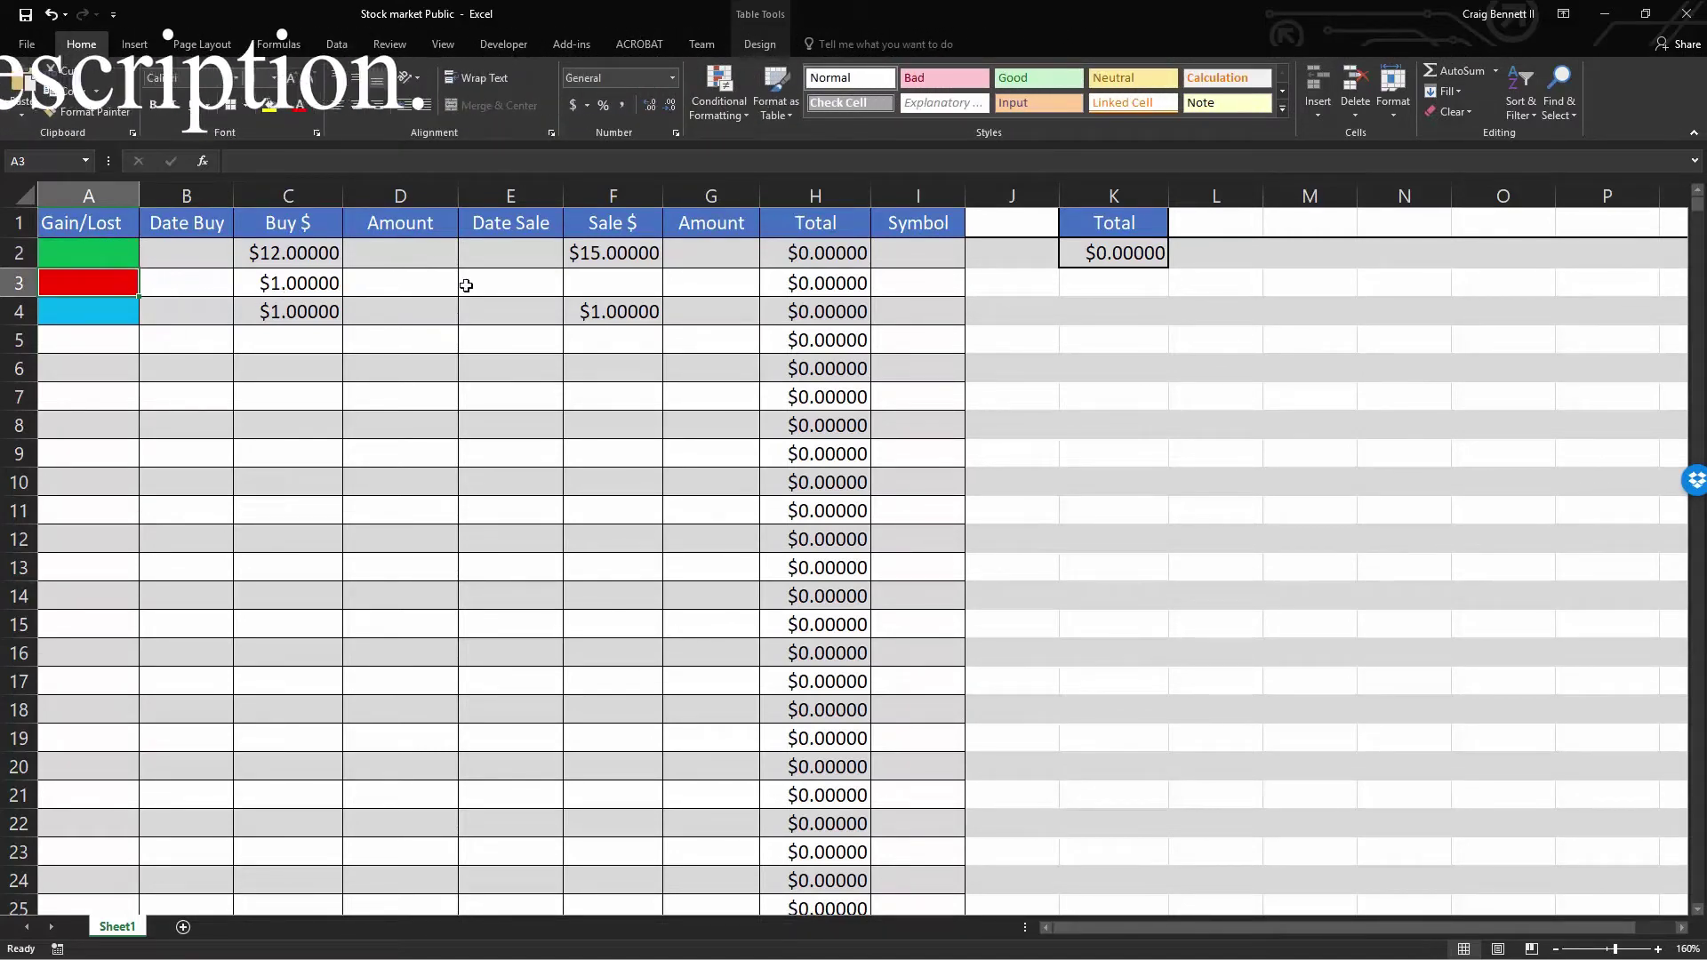
pyautogui.click(93, 322)
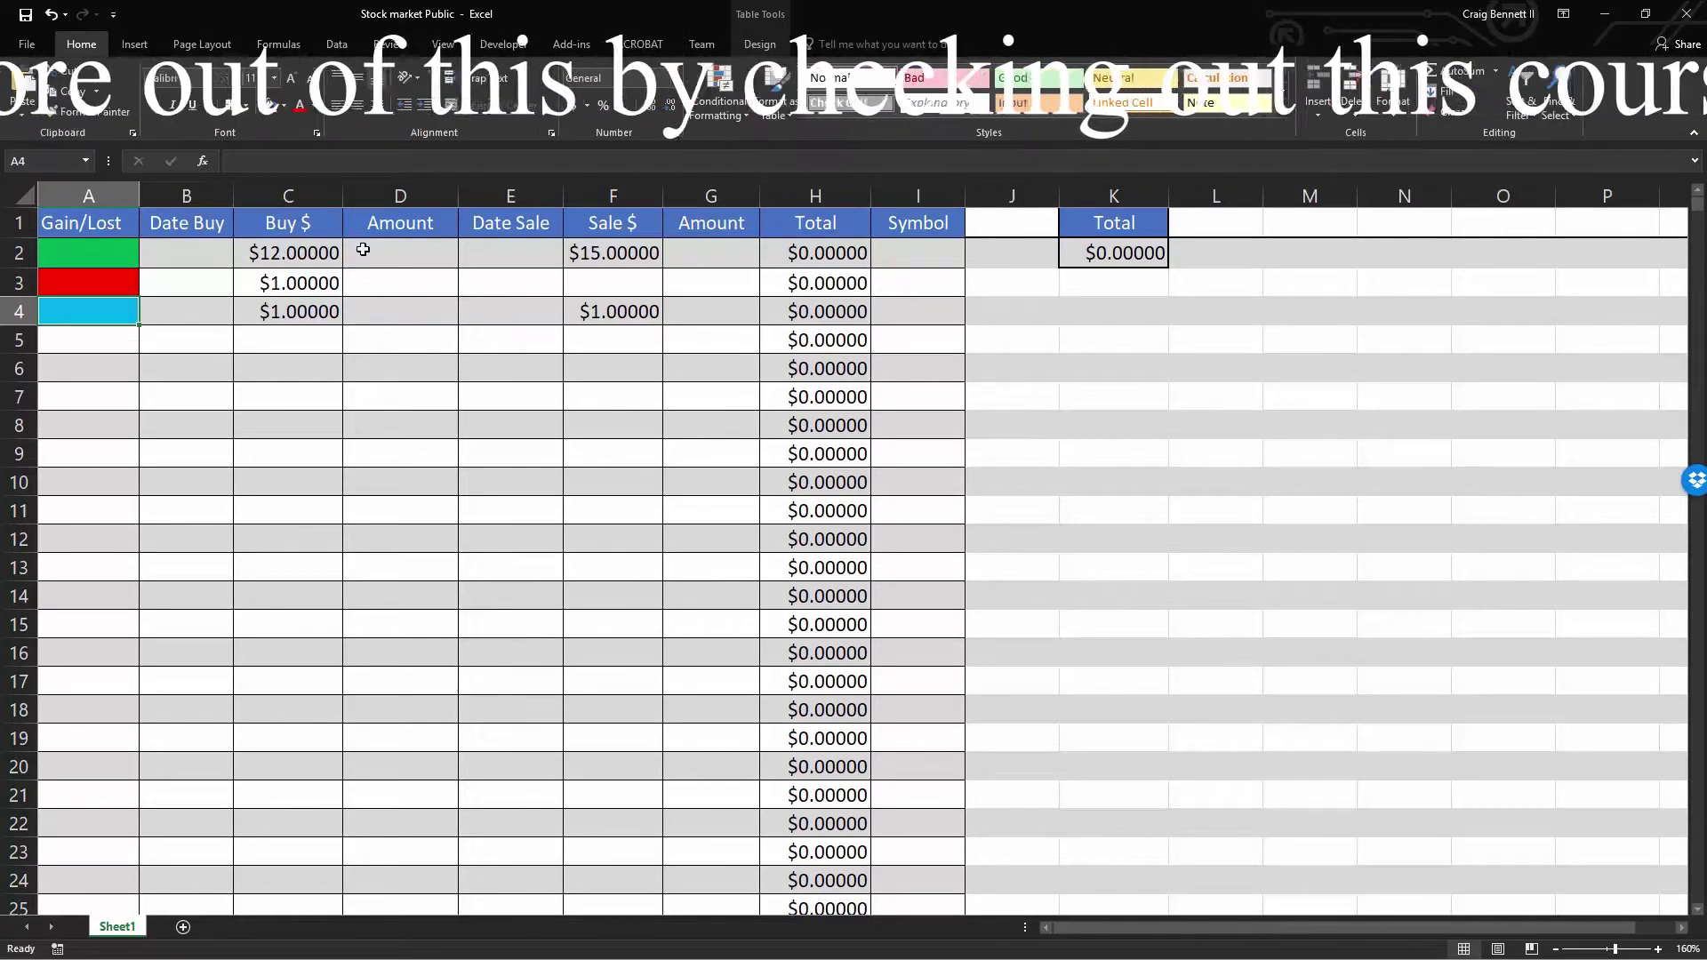
pyautogui.click(593, 304)
pyautogui.click(598, 287)
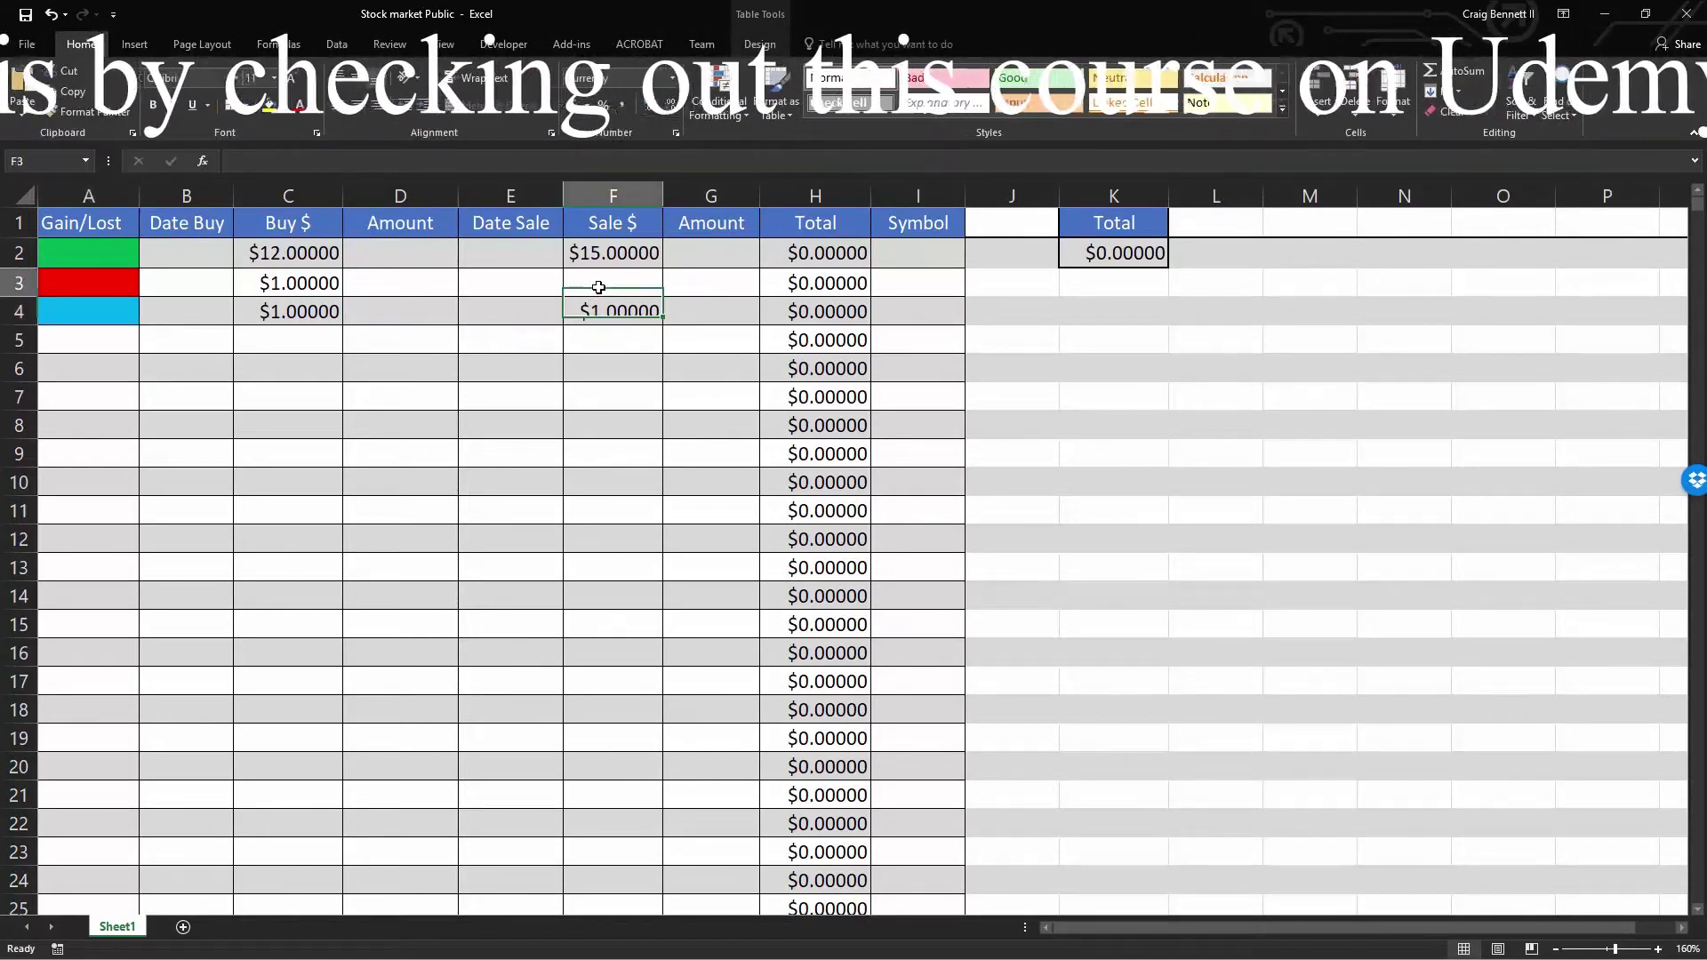
# - Enter 1 as both the buy amount and the sale amount in row 2
pyautogui.click(406, 251)
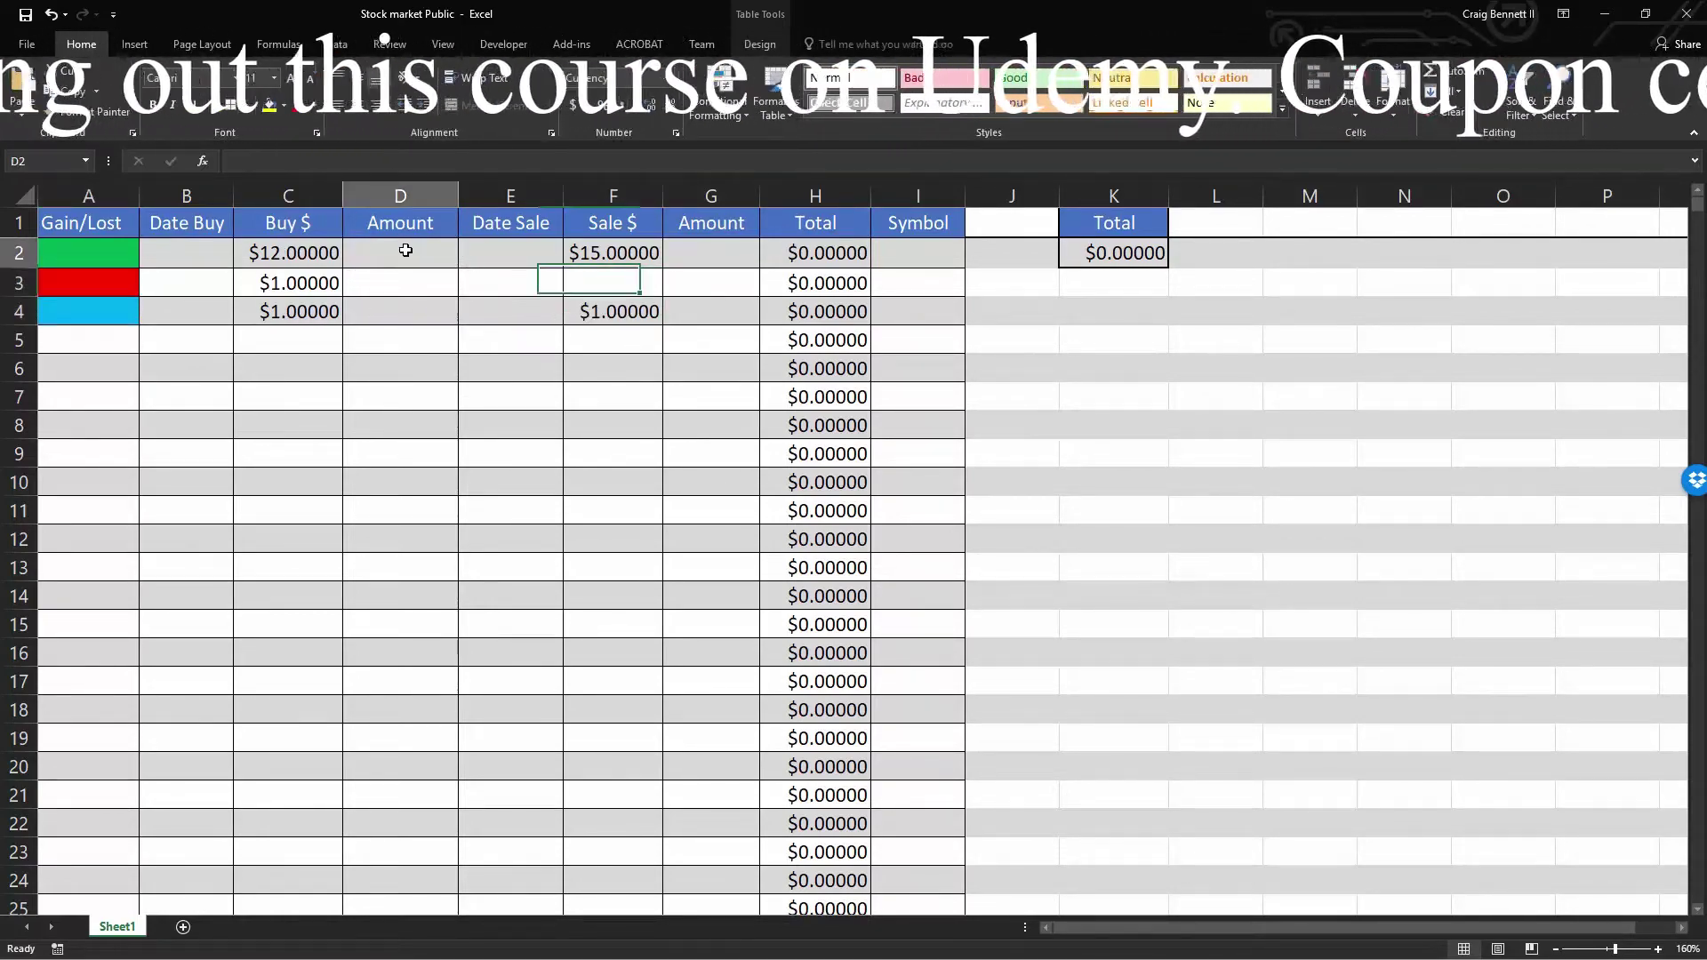
pyautogui.write('1')
pyautogui.click(689, 251)
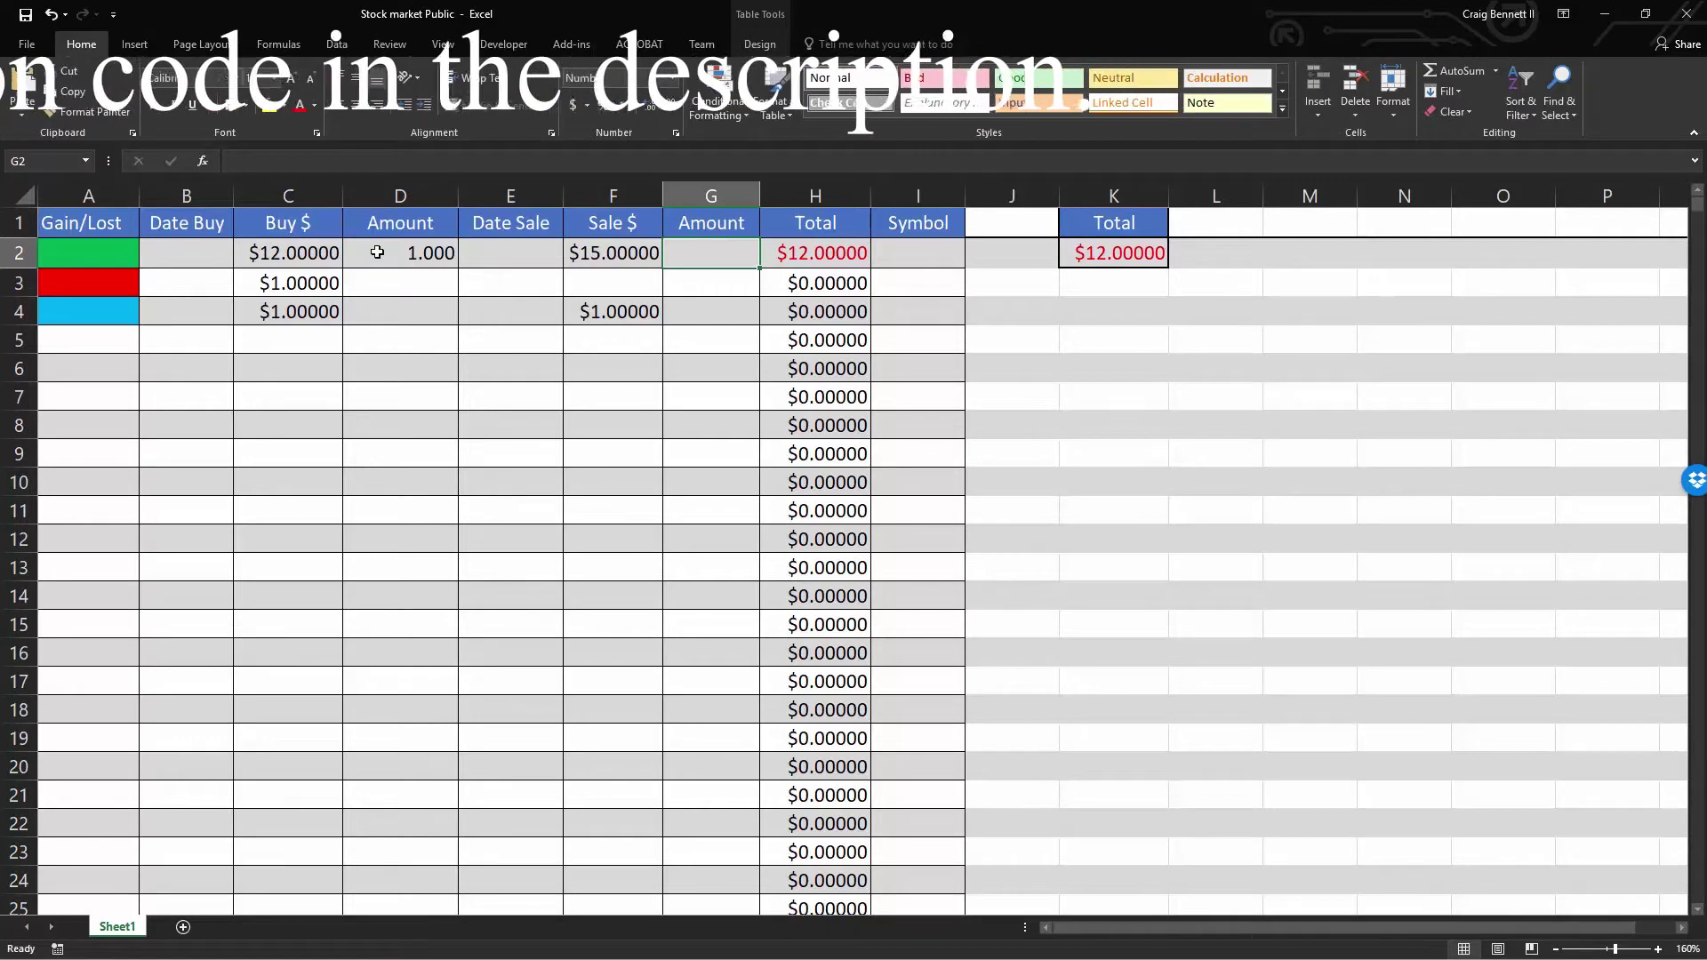
pyautogui.click(257, 259)
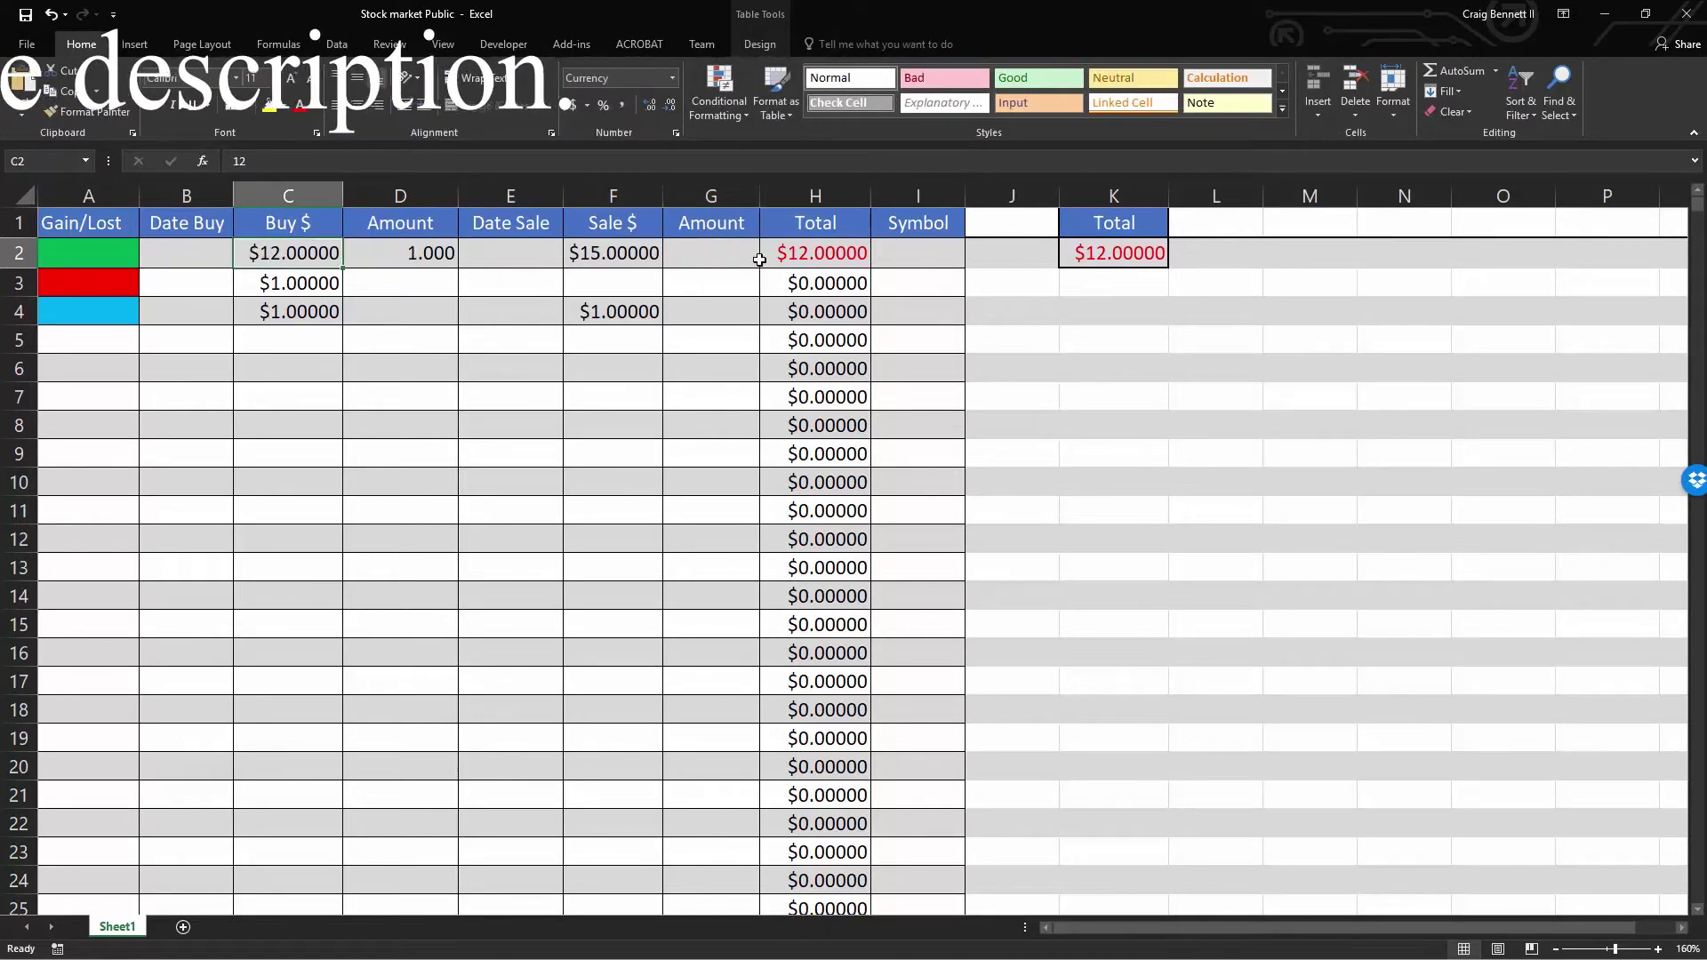
pyautogui.click(794, 256)
pyautogui.click(737, 255)
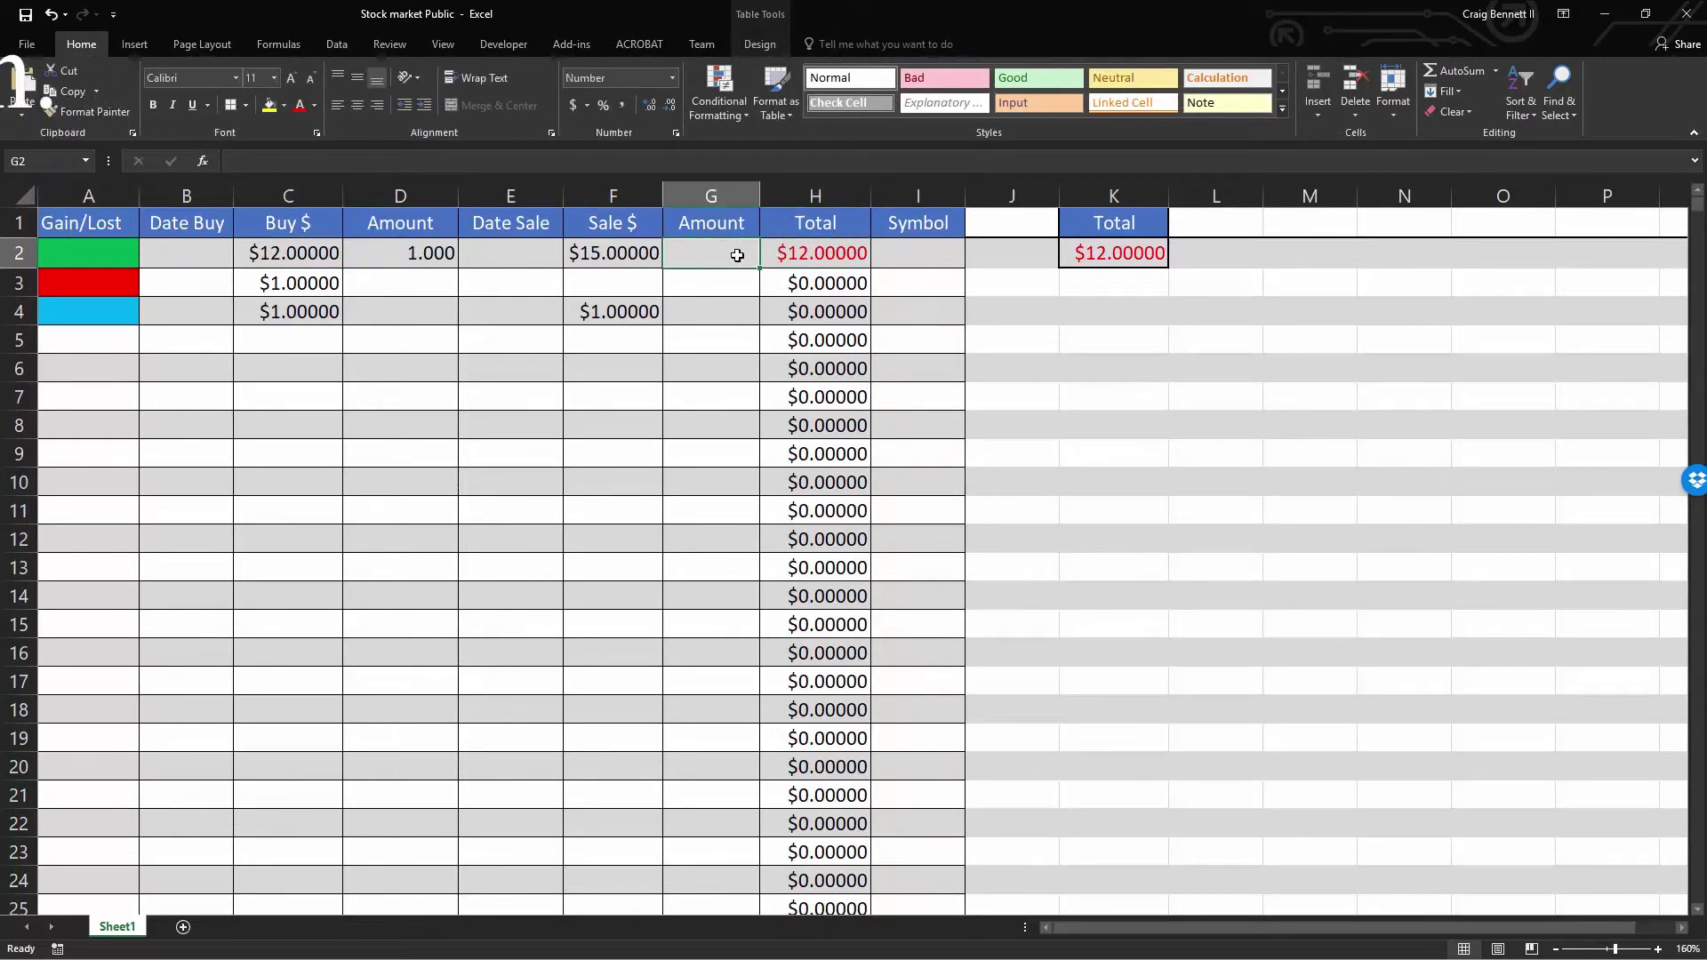
pyautogui.write('1')
pyautogui.click(687, 308)
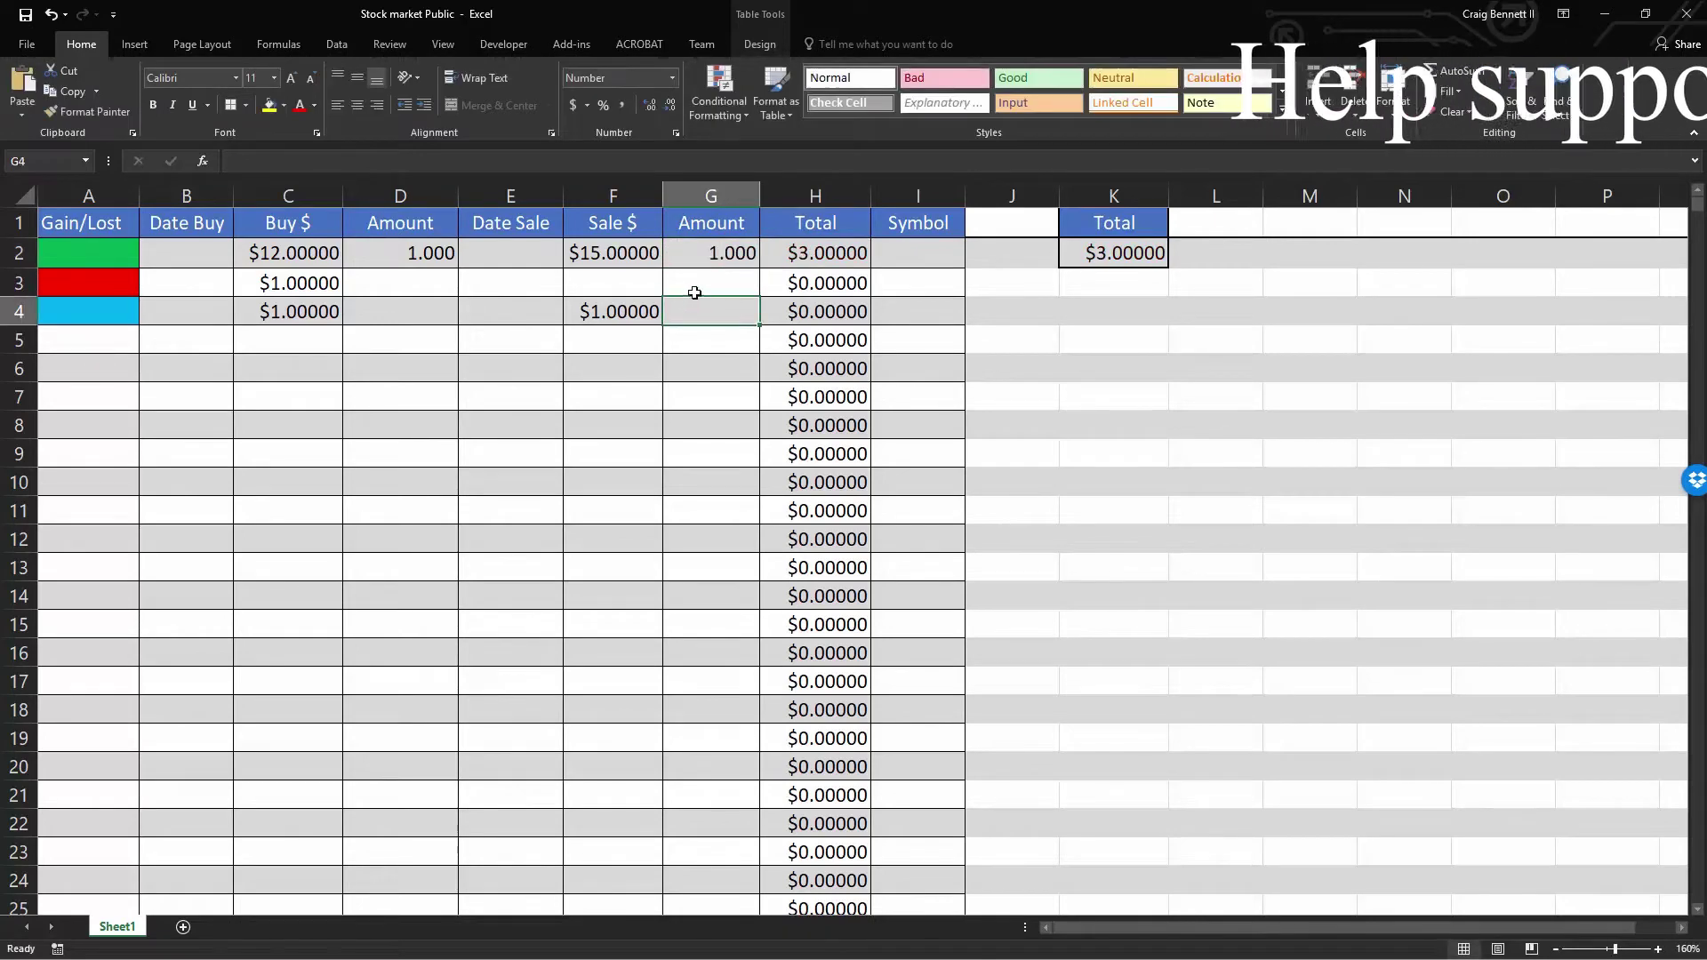
# - Inspect the formula behind row 2's Total and leave the cell without changing it
pyautogui.click(809, 258)
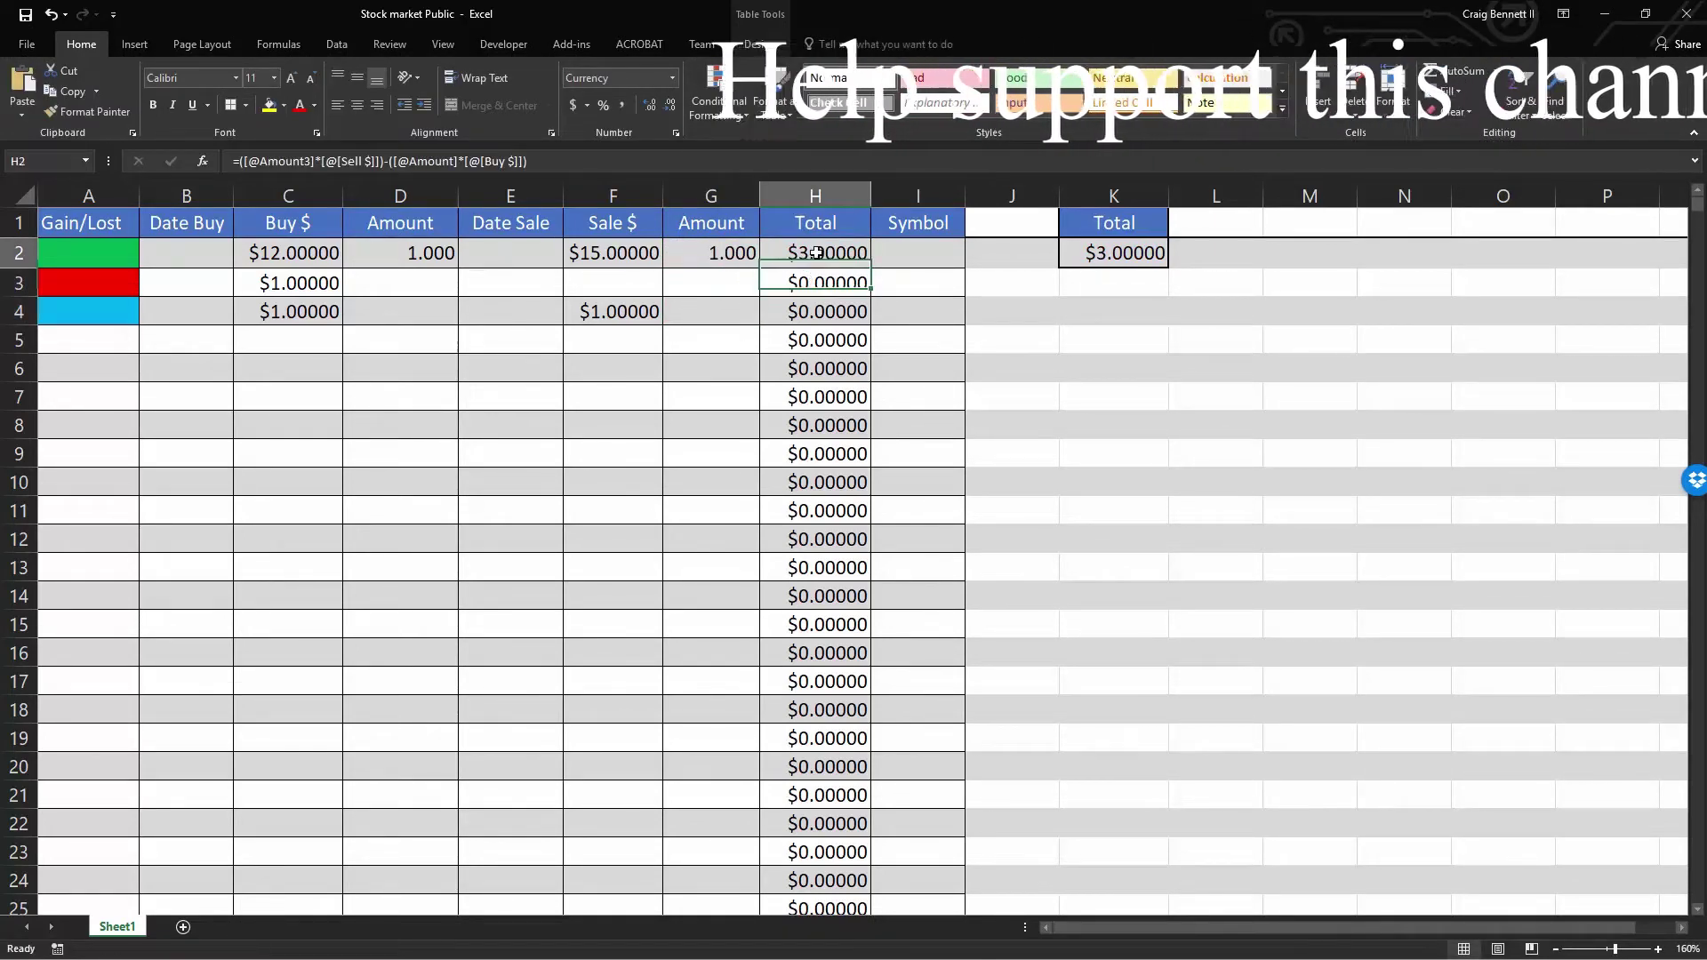
pyautogui.doubleClick(814, 254)
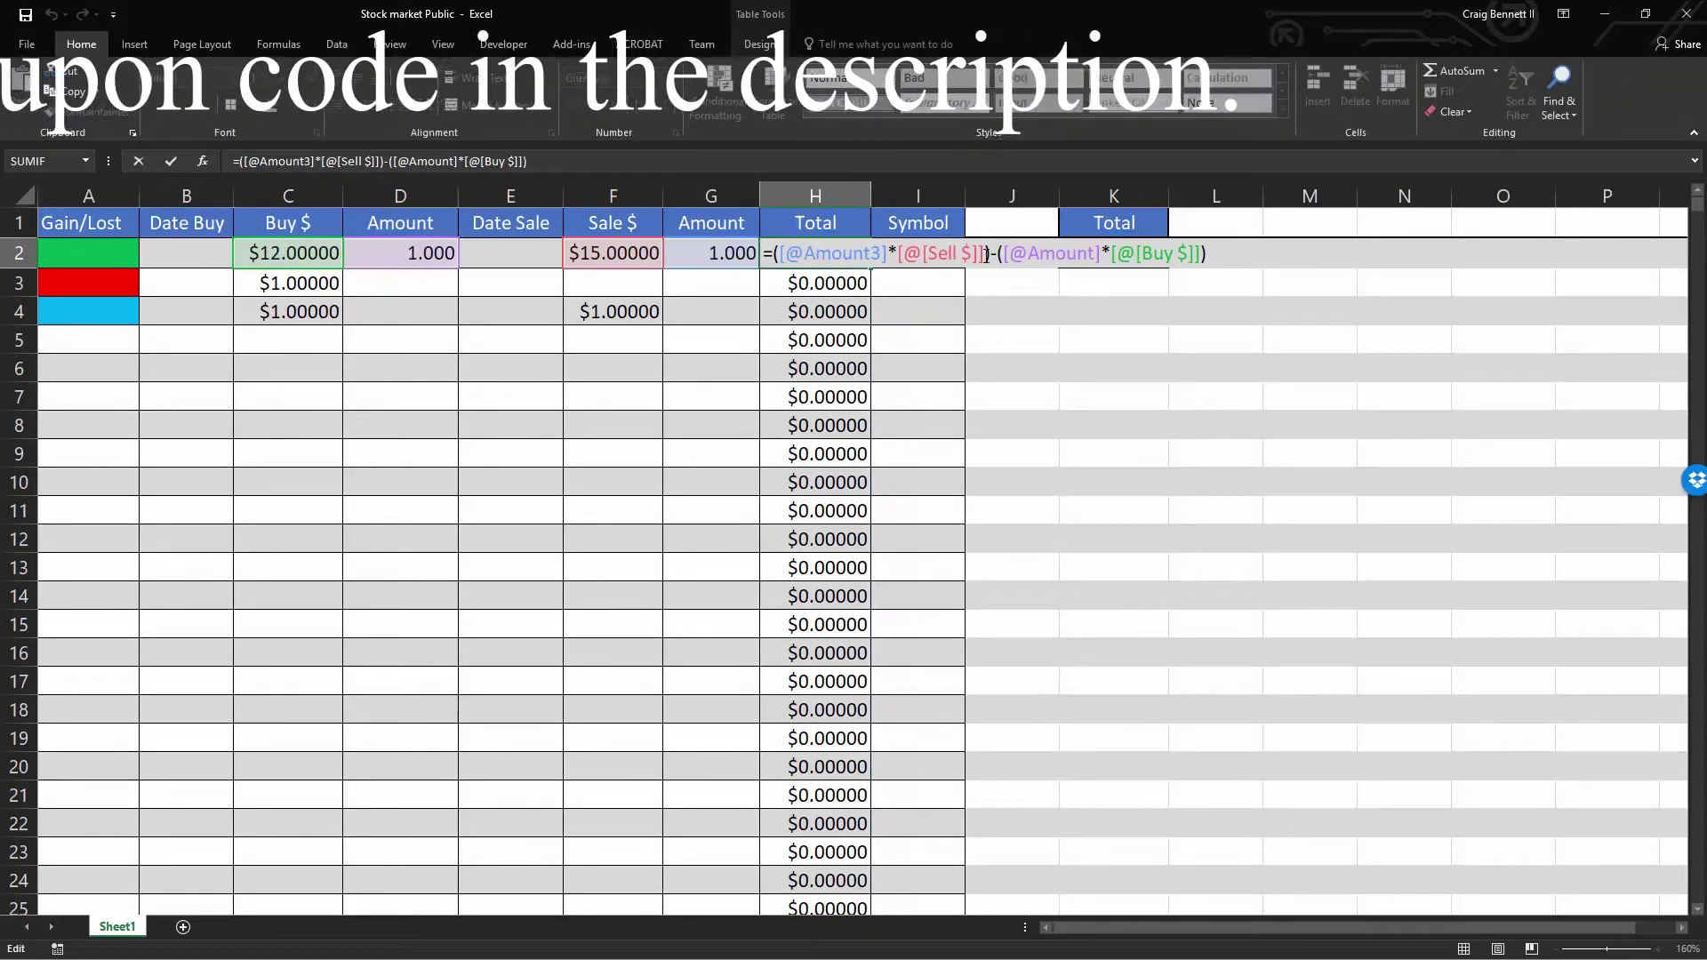
pyautogui.click(880, 337)
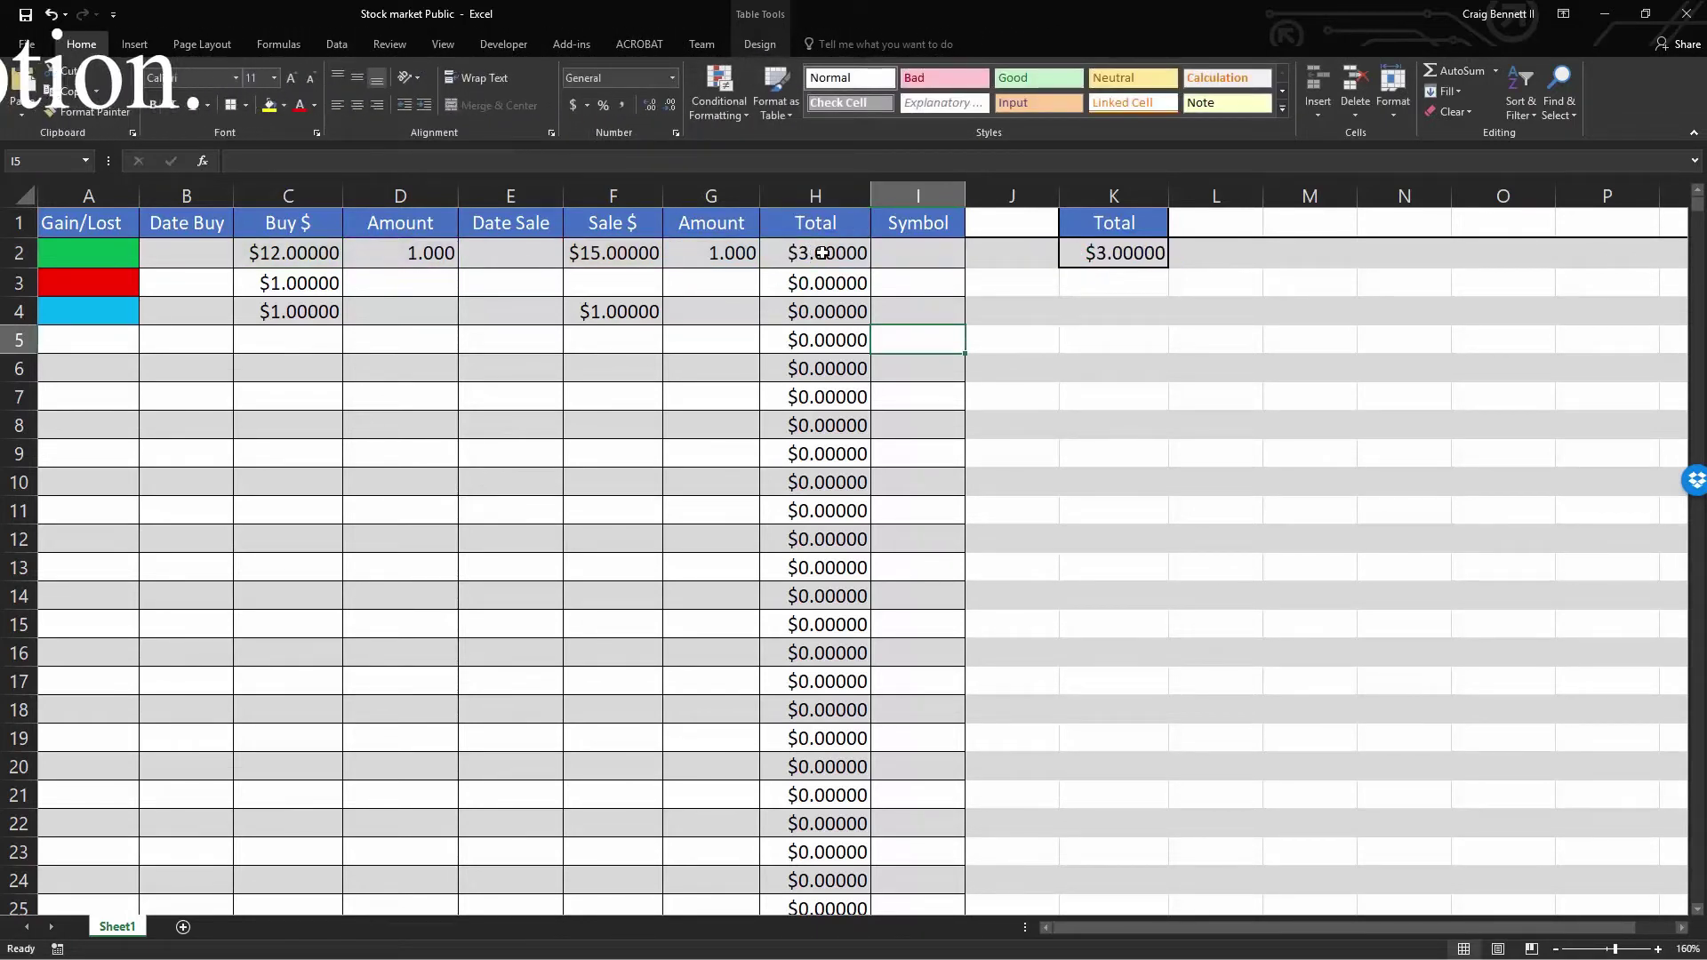
# - Review row 2's buy price, sale price and both amounts in relation to its Total
pyautogui.click(327, 262)
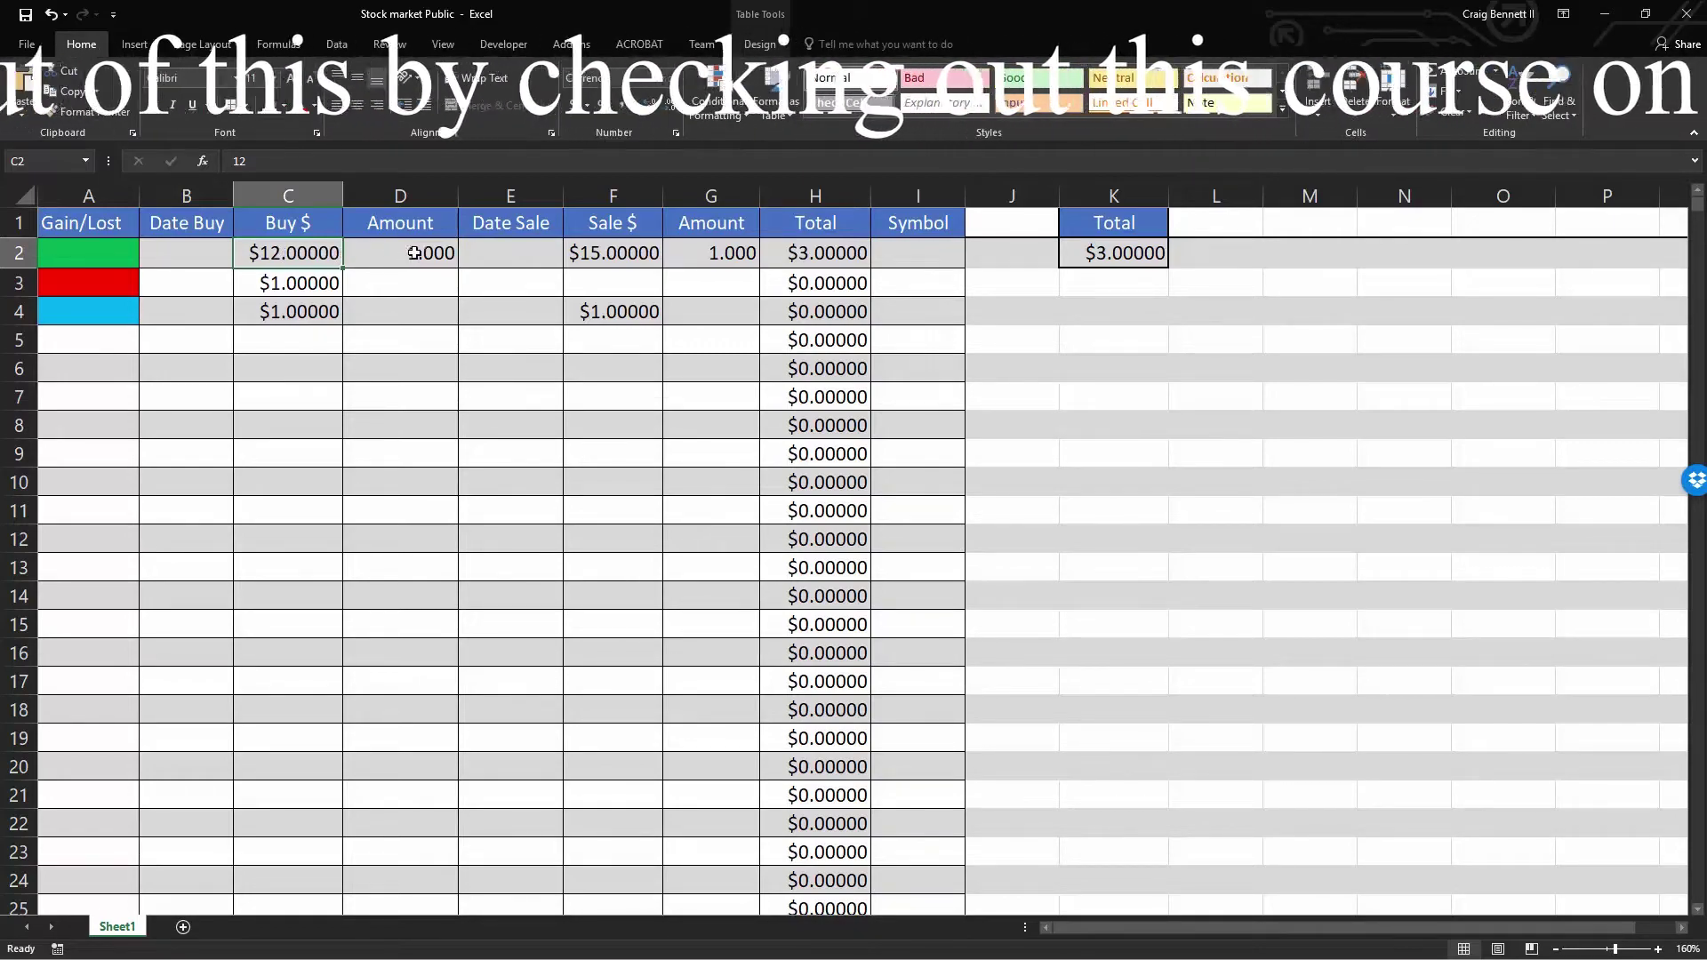
pyautogui.click(414, 254)
pyautogui.click(648, 257)
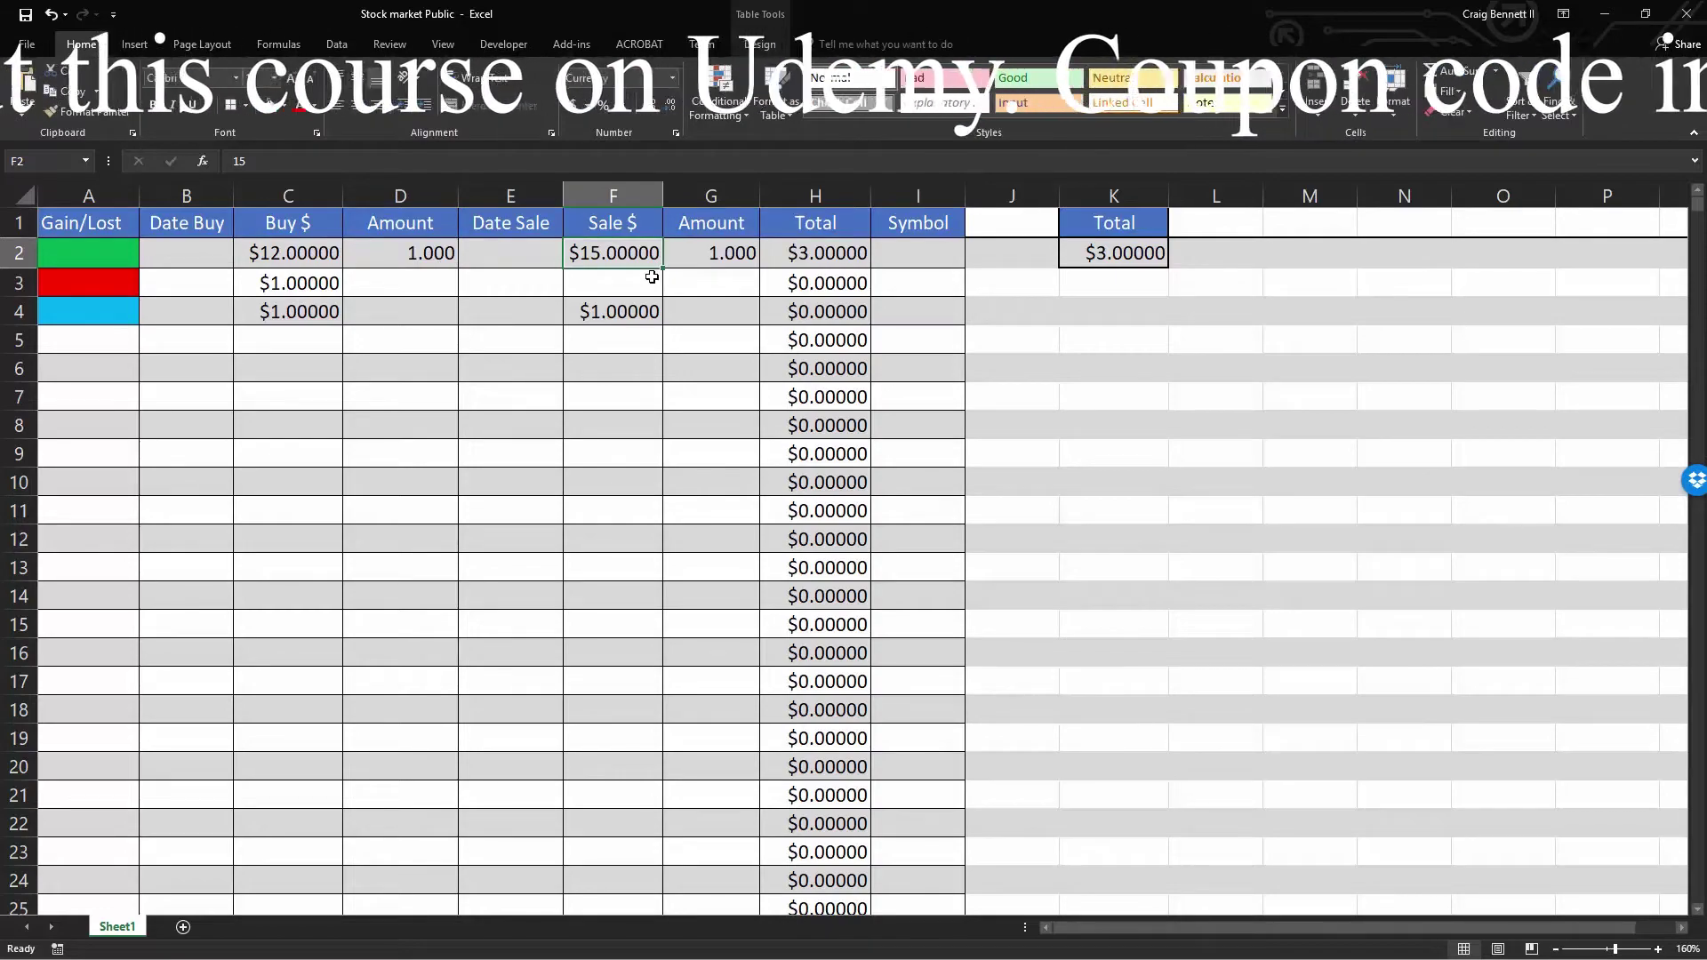
pyautogui.click(722, 256)
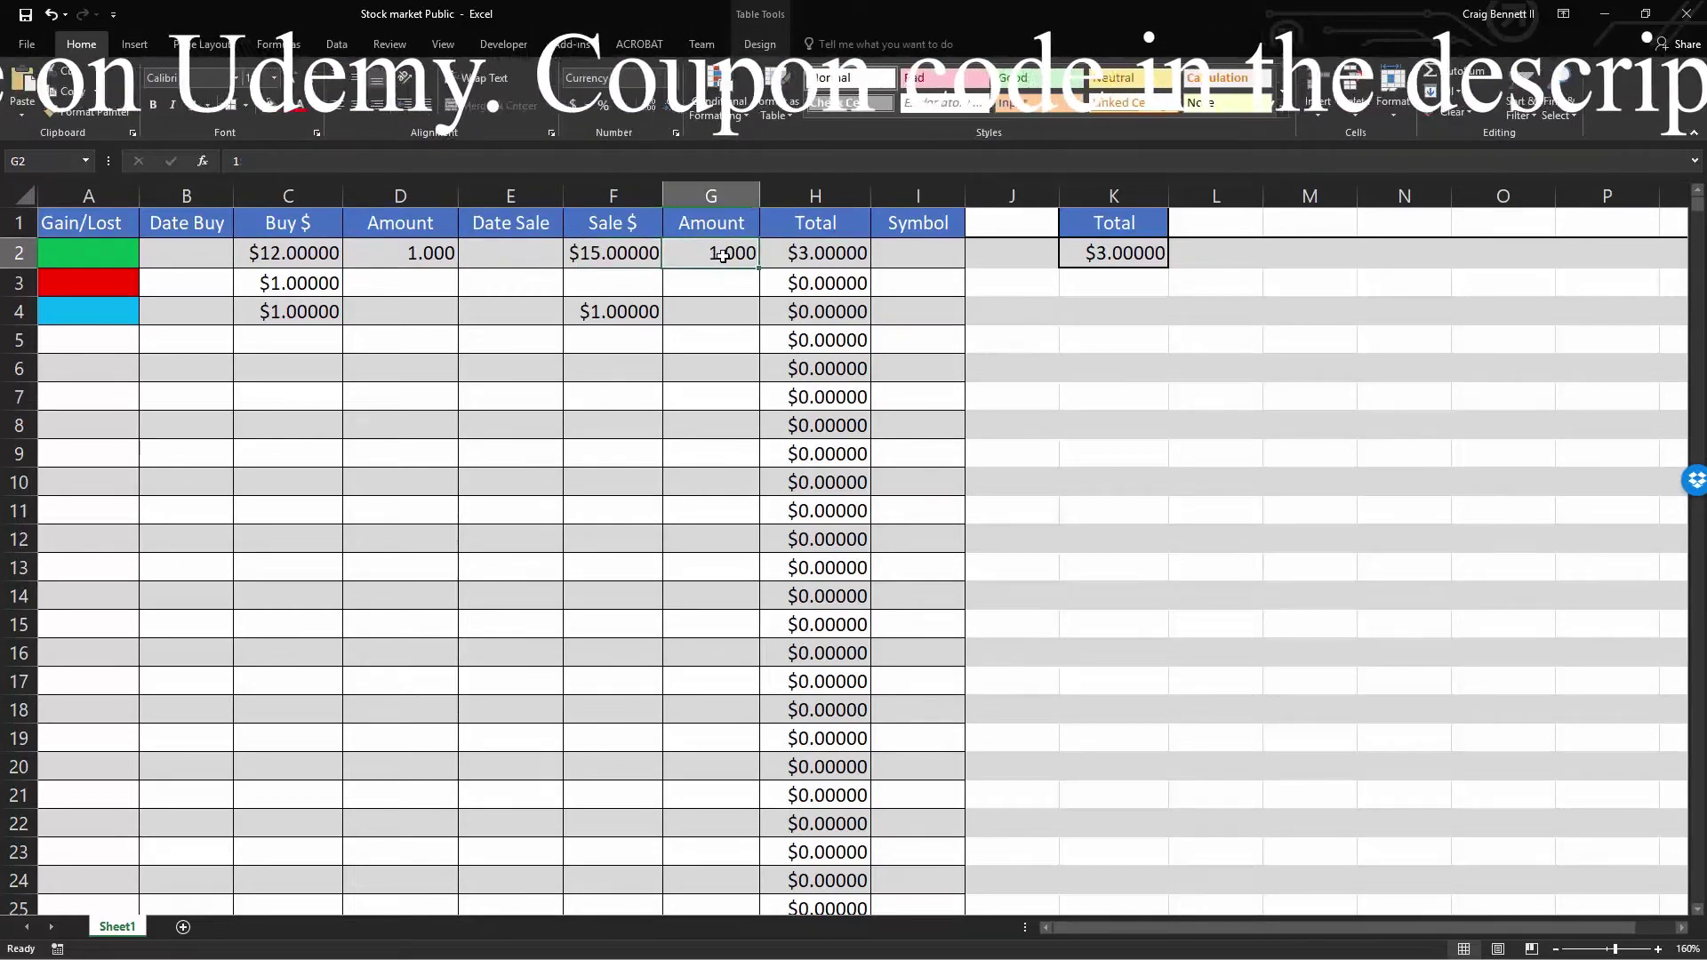
pyautogui.click(805, 260)
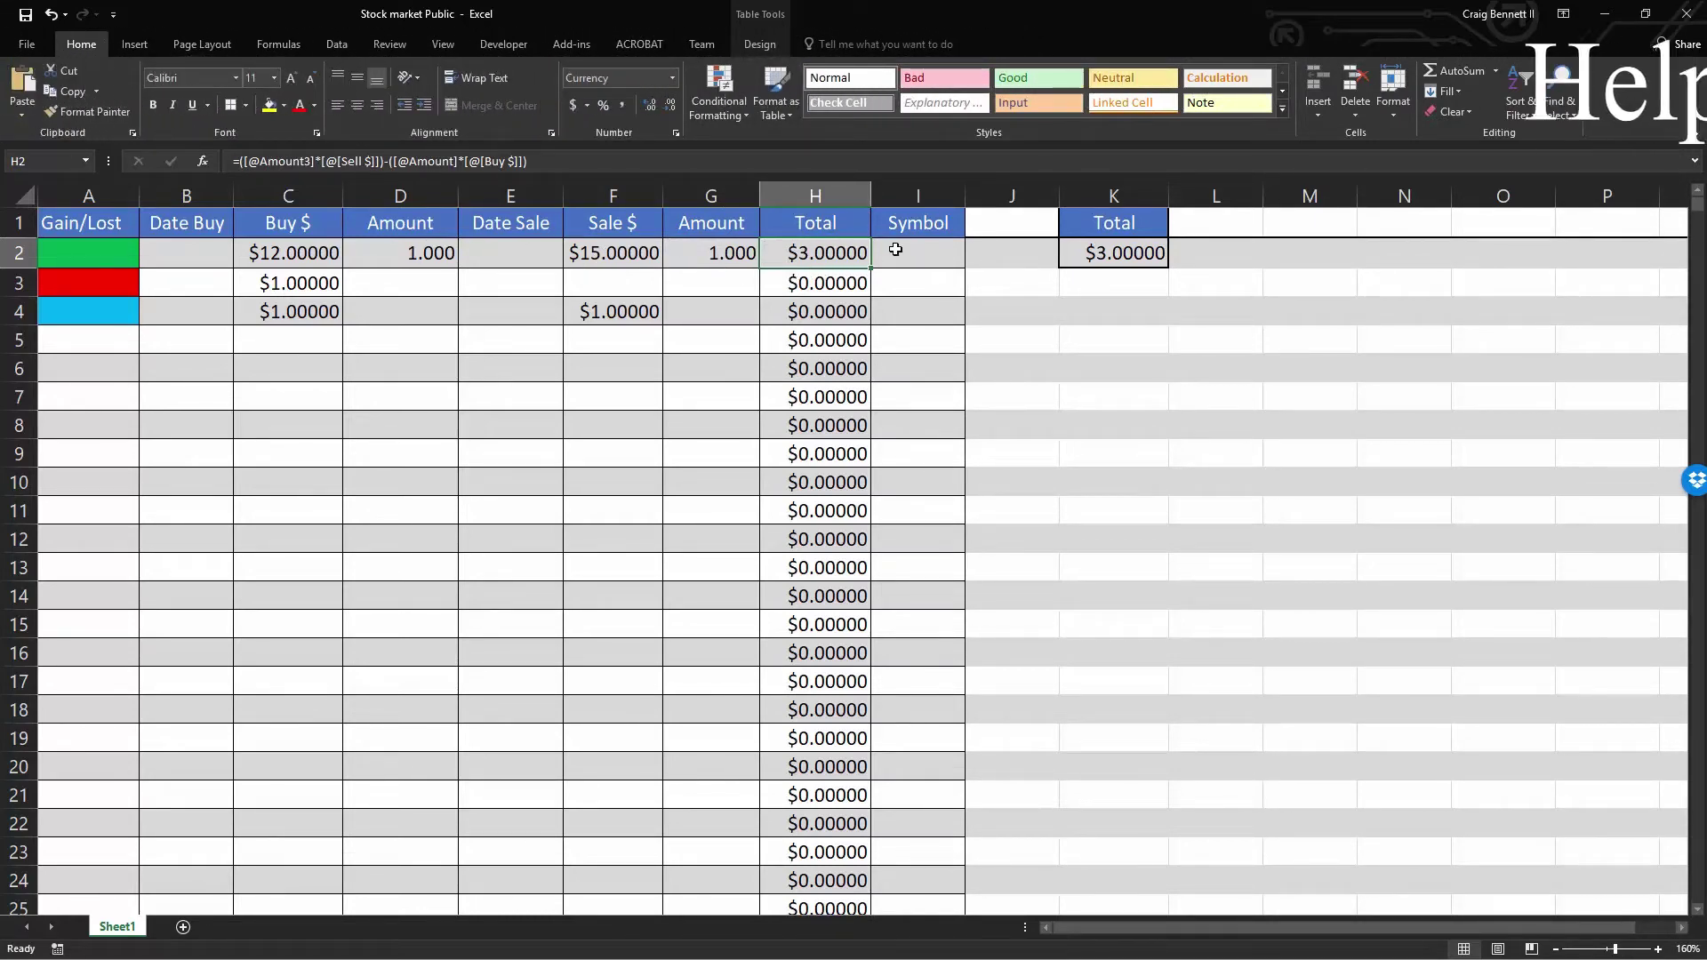
pyautogui.click(302, 263)
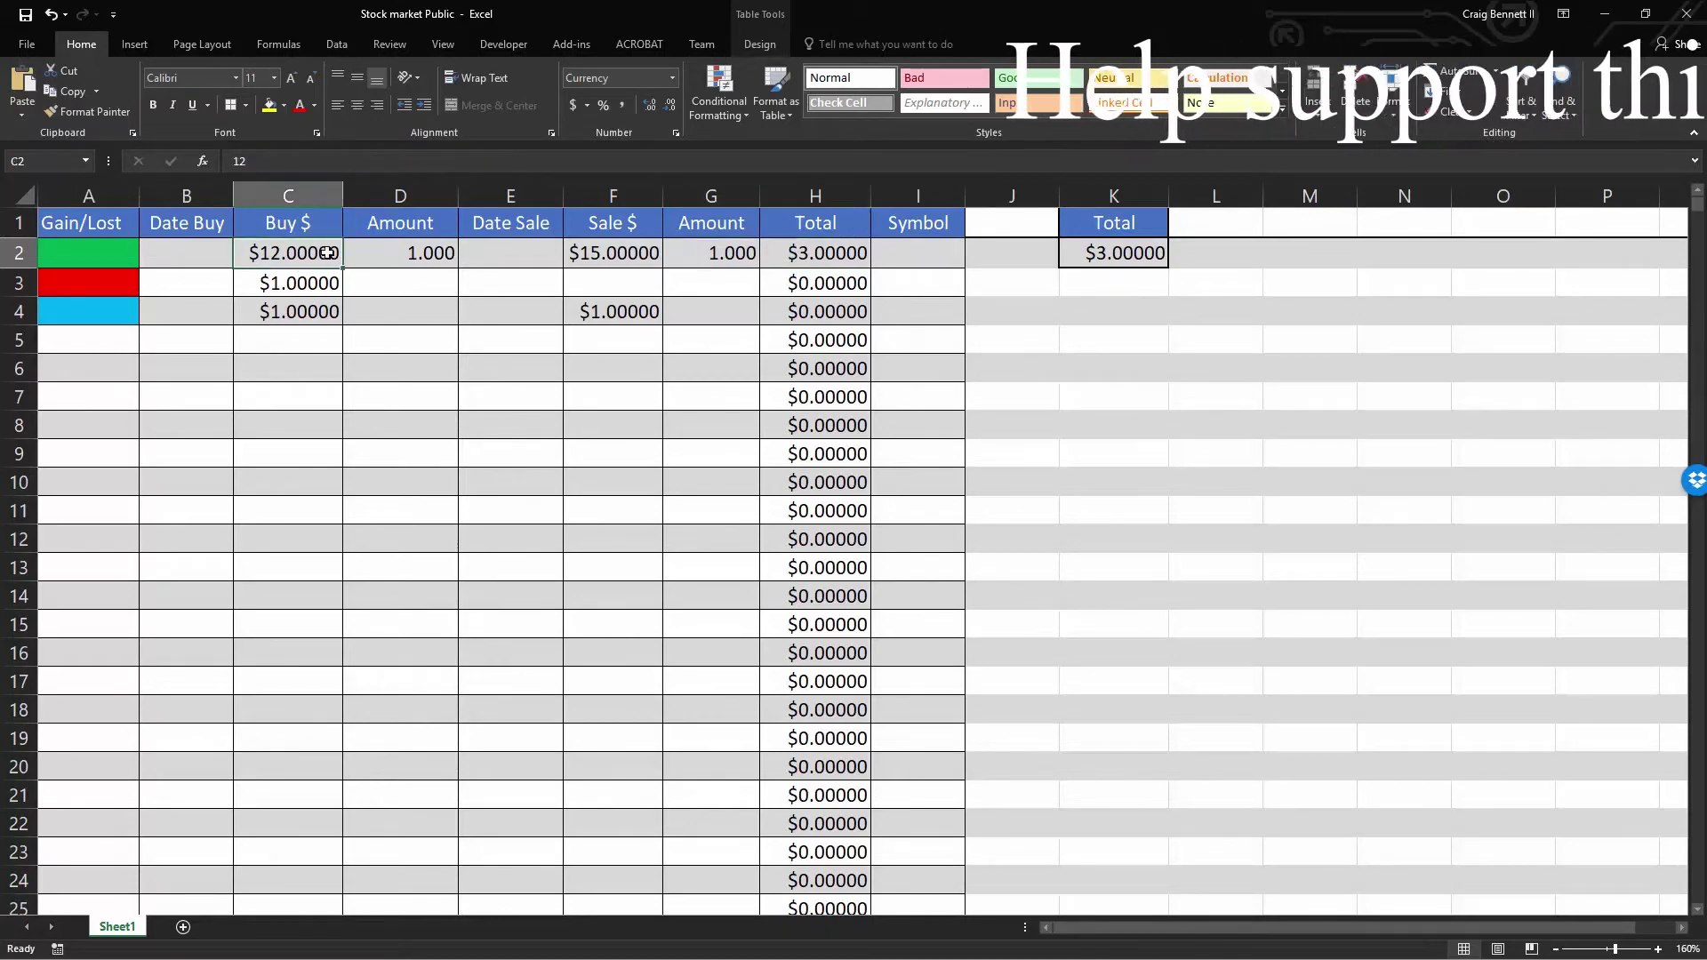
pyautogui.click(847, 248)
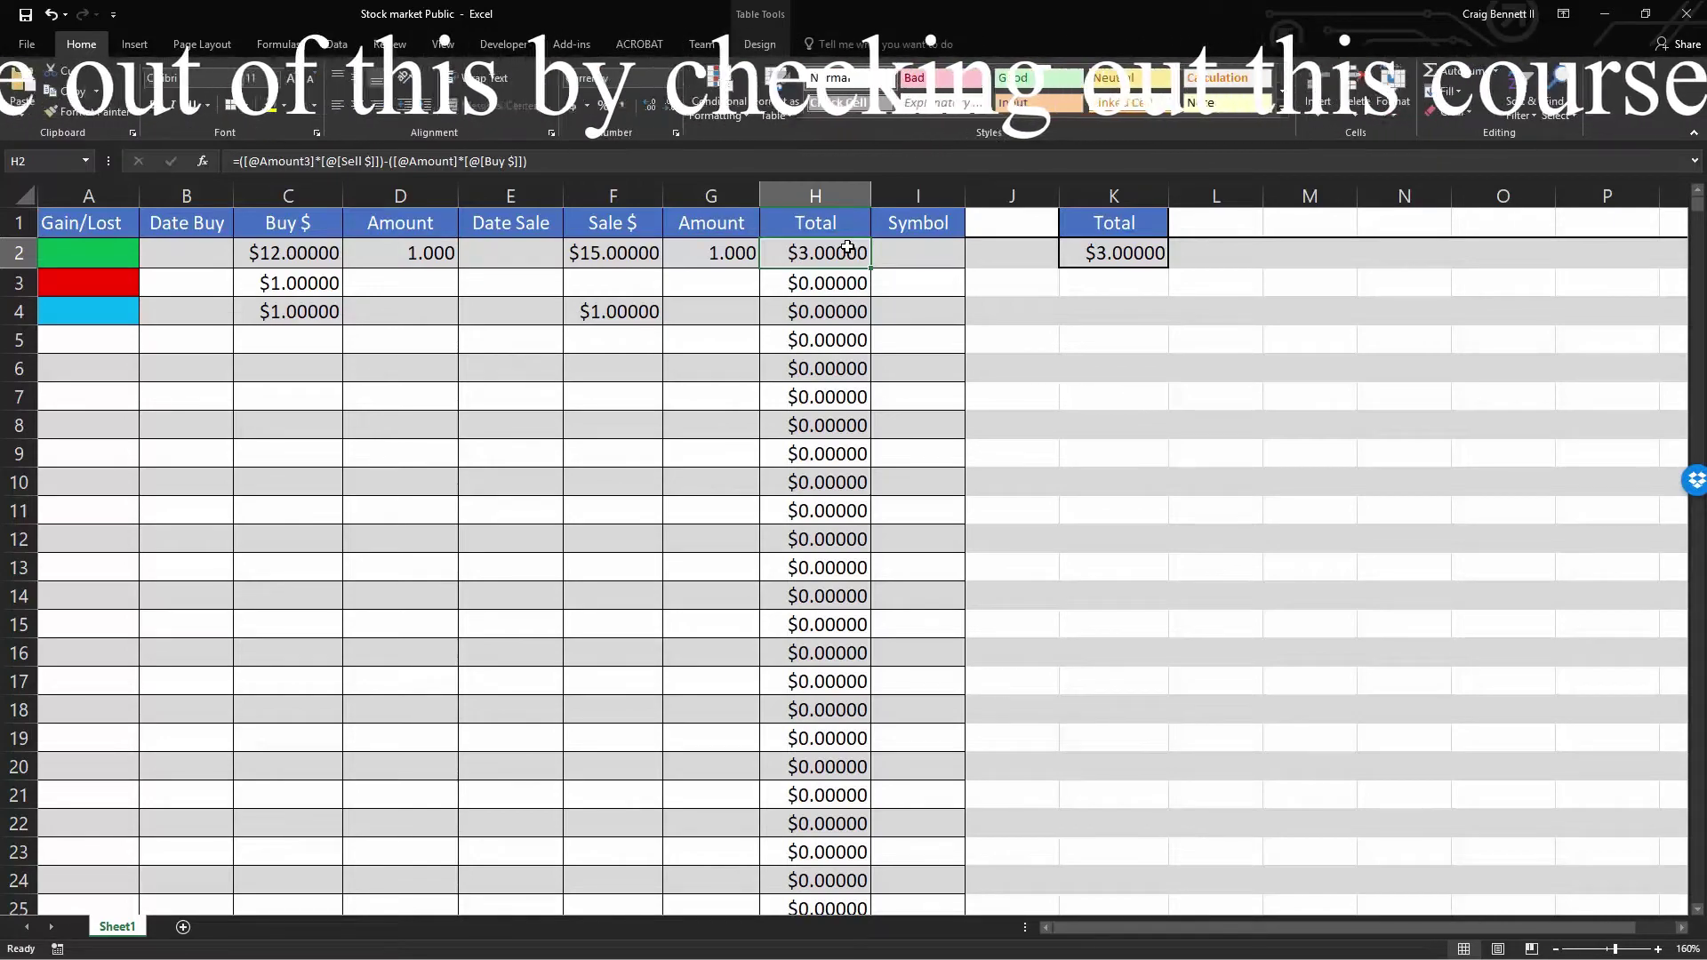
pyautogui.click(601, 257)
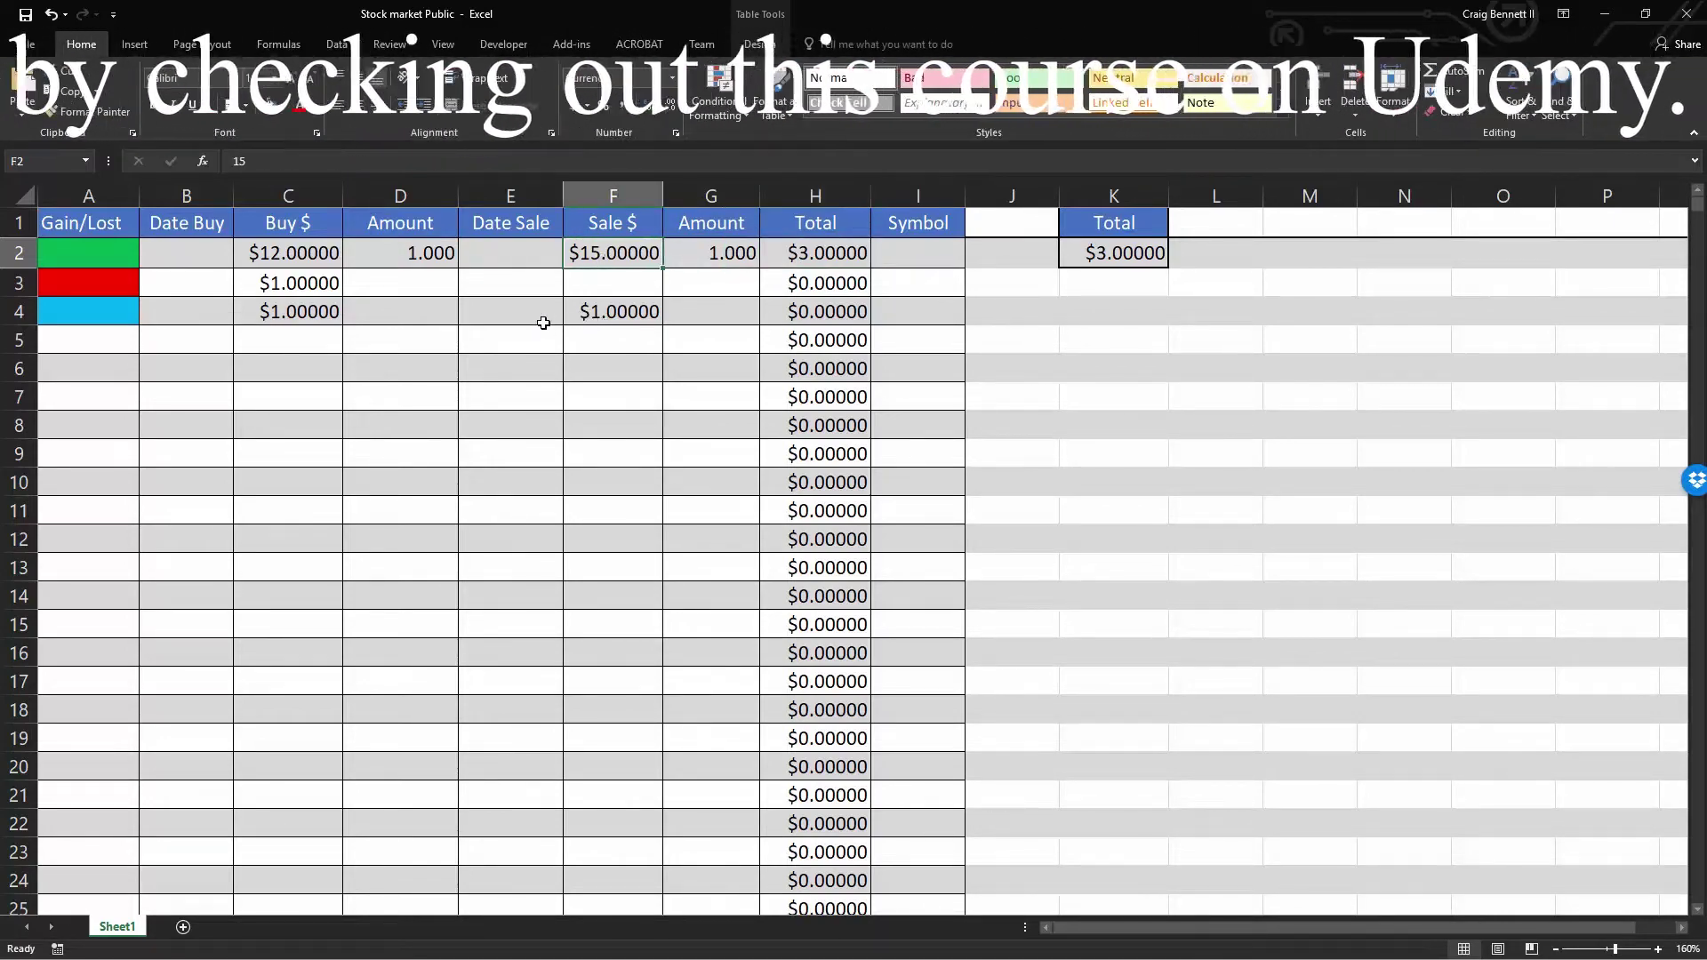
# - Enter a buy amount of 1 in row 3
pyautogui.click(420, 283)
pyautogui.write('1')
pyautogui.click(438, 365)
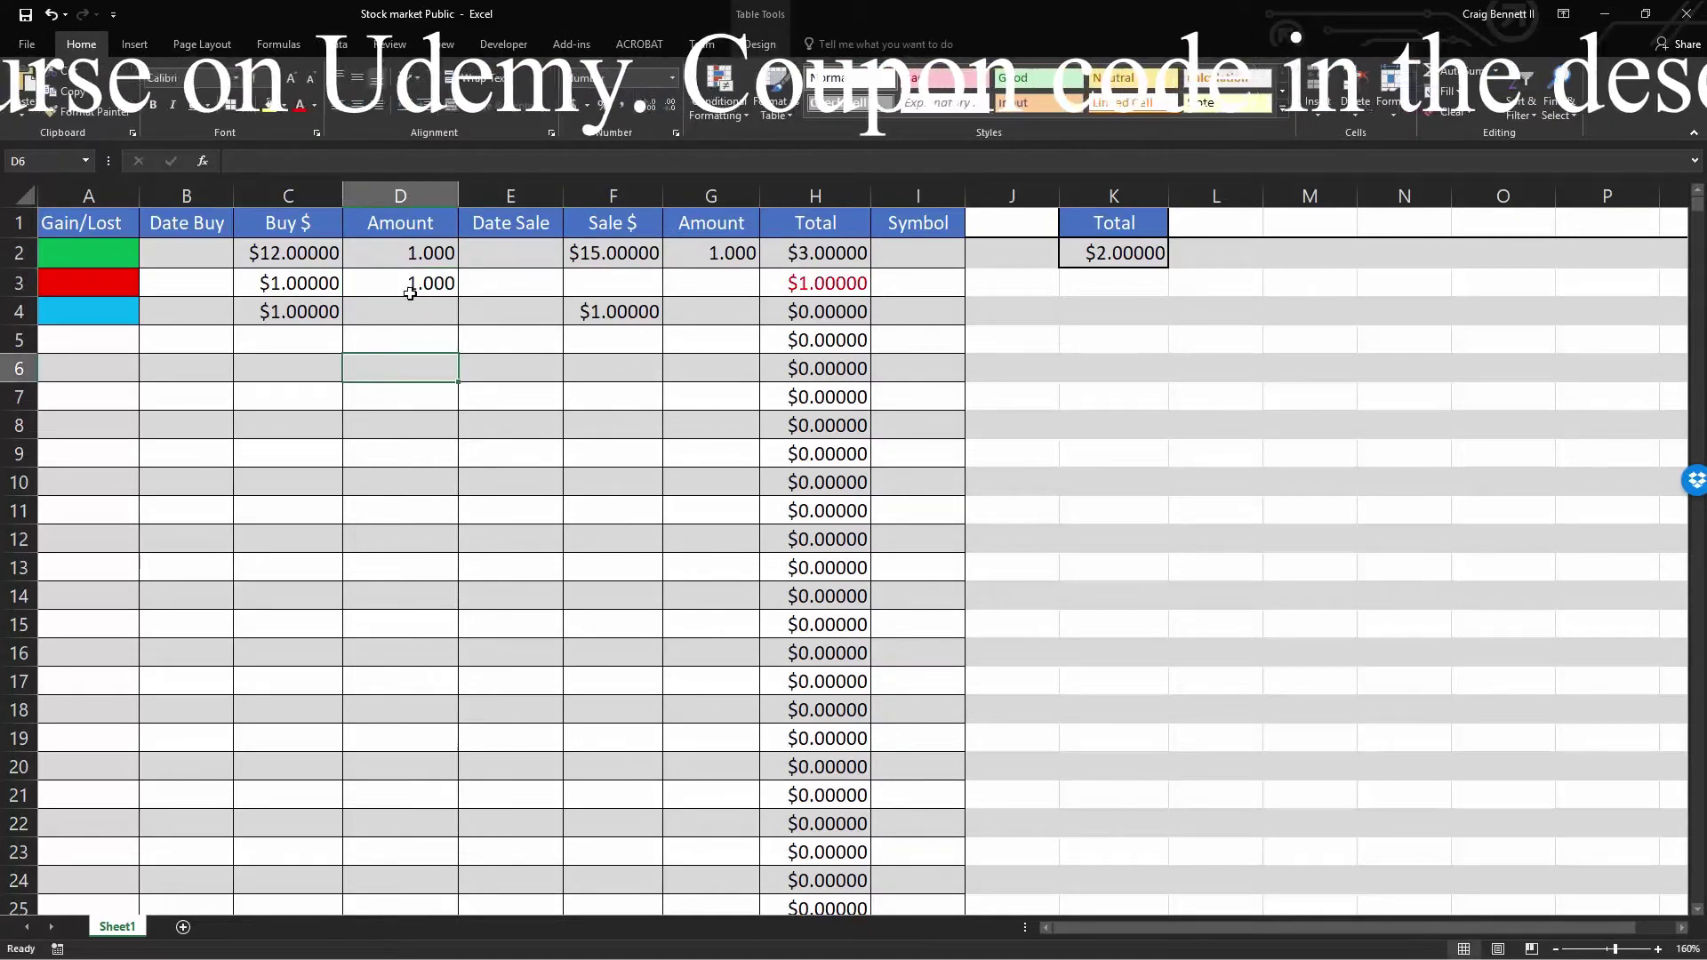
pyautogui.click(281, 284)
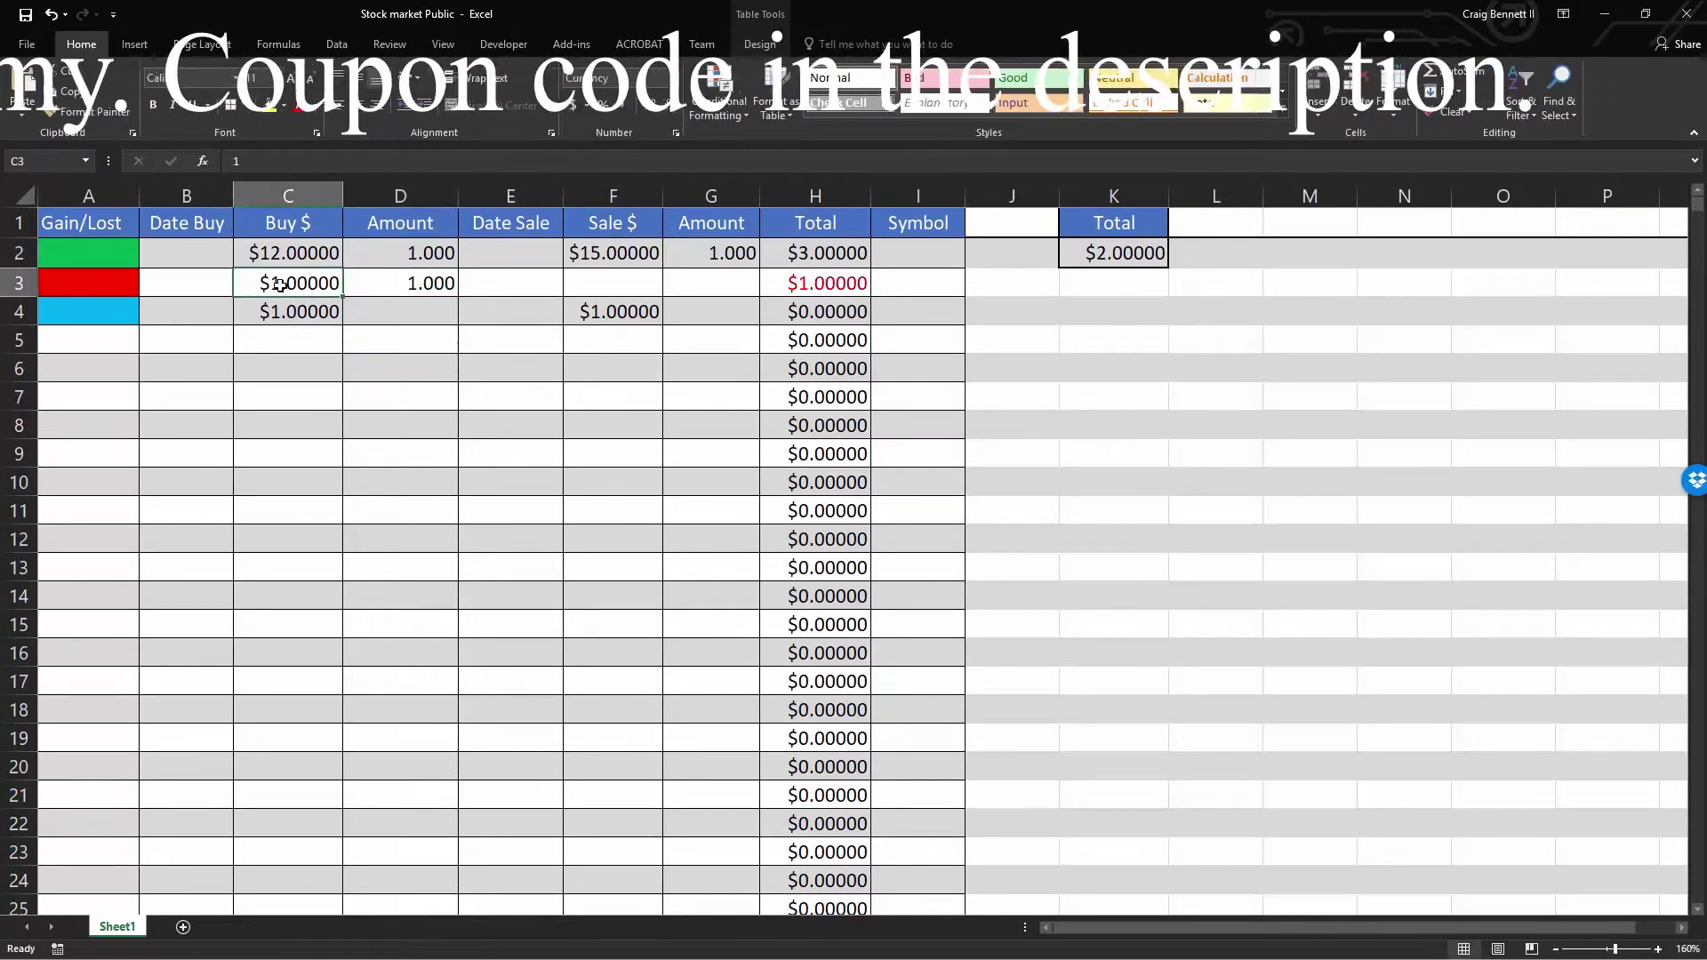
# - Review row 3's buy price, buy amount and empty sale cells in relation to the formula behind its Total
pyautogui.click(412, 289)
pyautogui.click(667, 280)
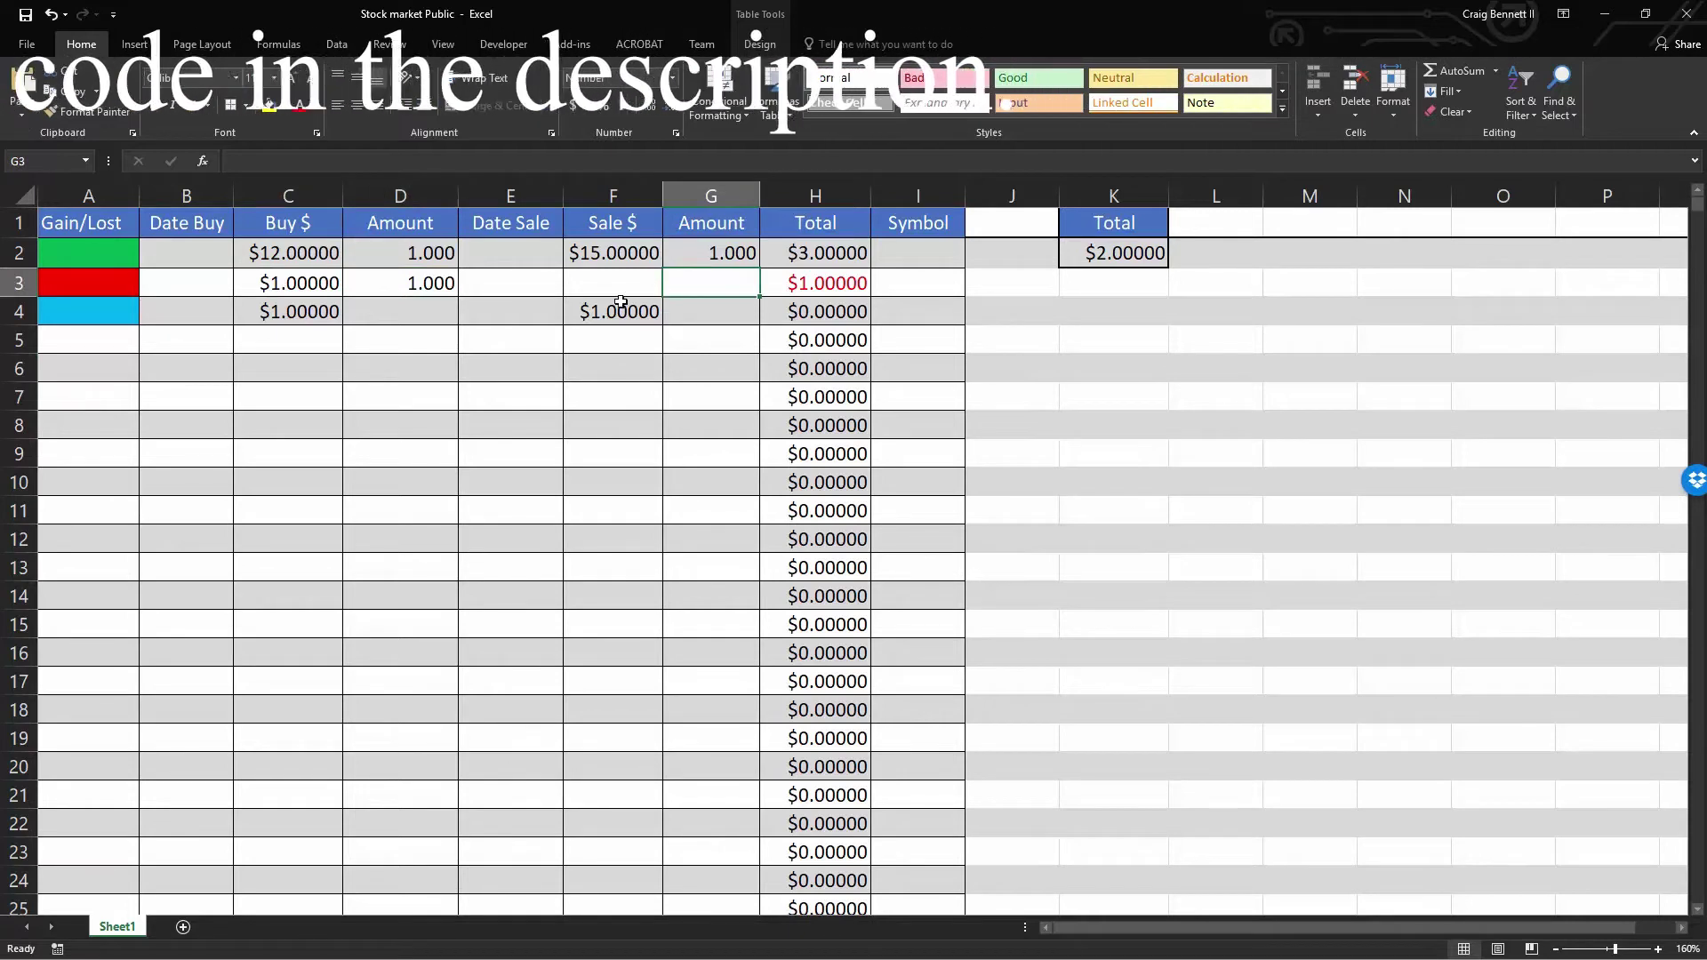
pyautogui.click(590, 285)
pyautogui.click(715, 280)
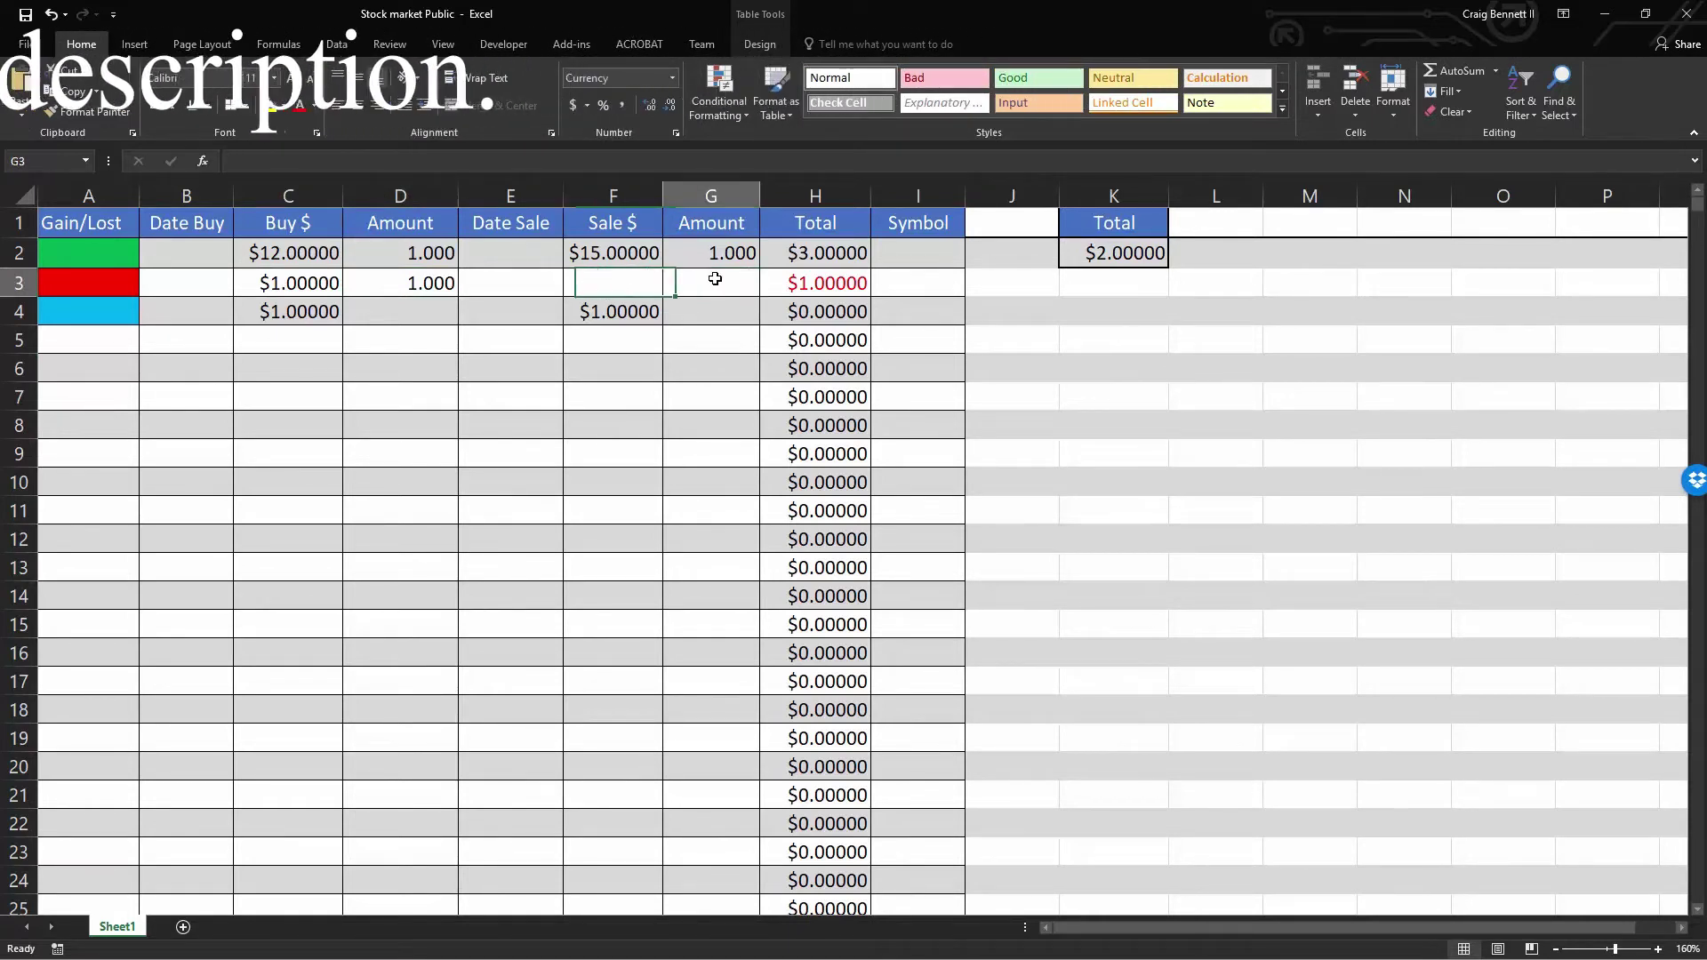
pyautogui.click(612, 281)
pyautogui.click(249, 283)
pyautogui.click(355, 273)
pyautogui.click(329, 277)
pyautogui.click(389, 278)
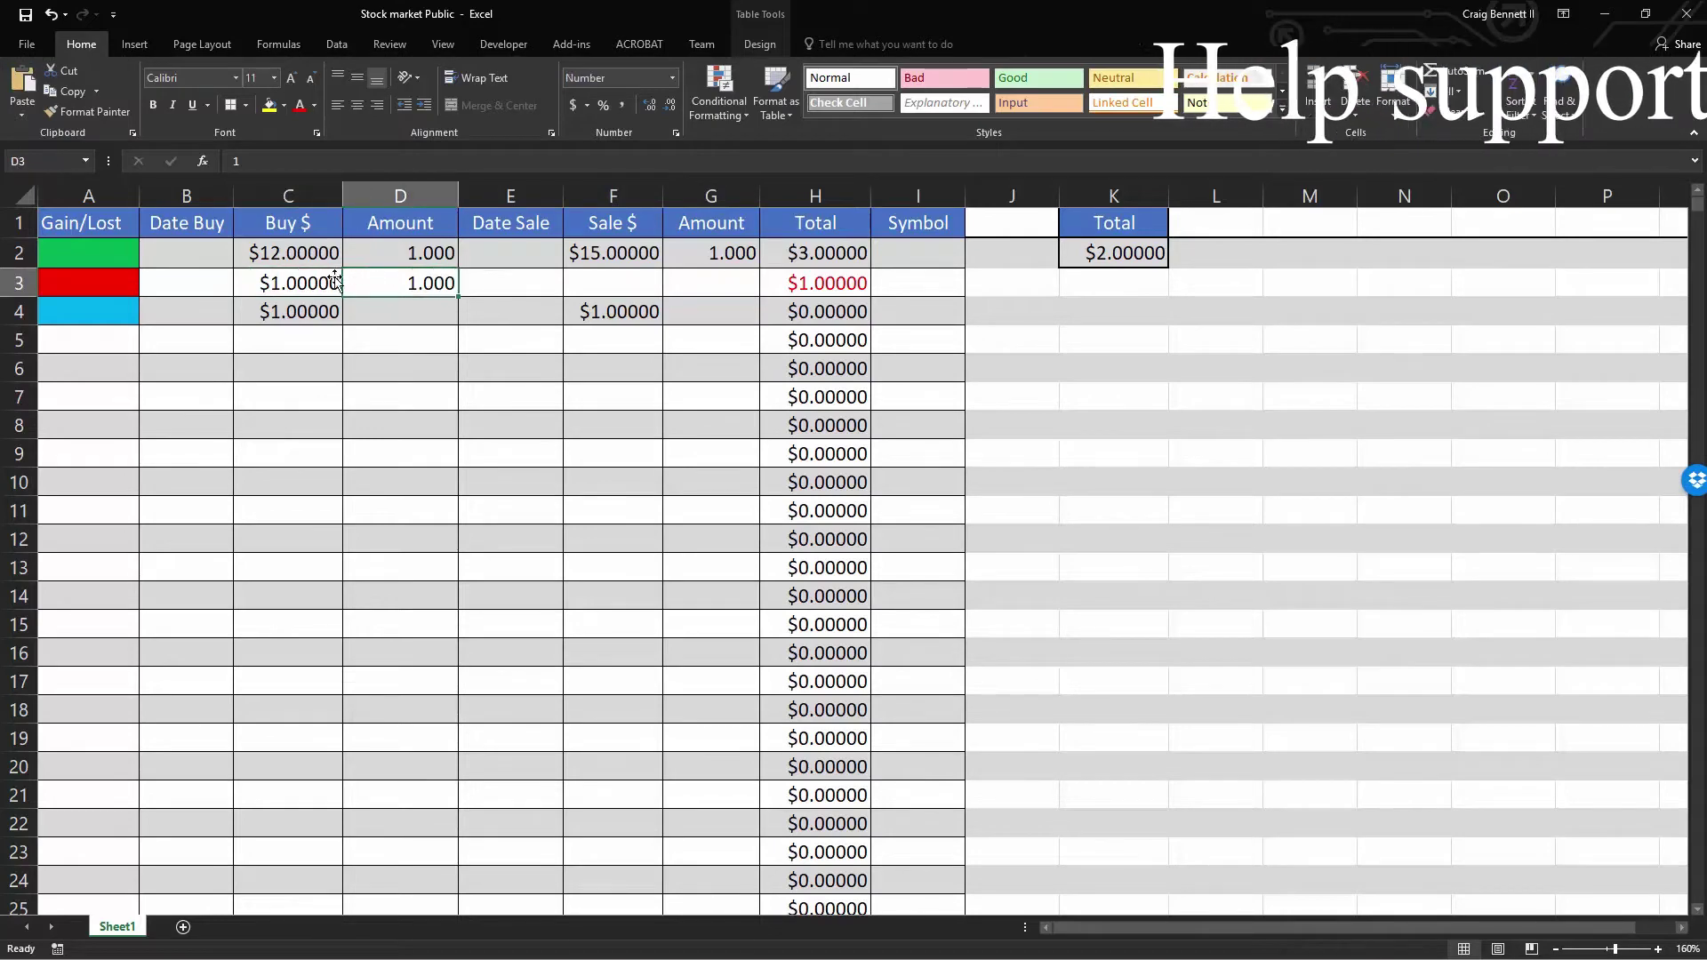
pyautogui.click(297, 277)
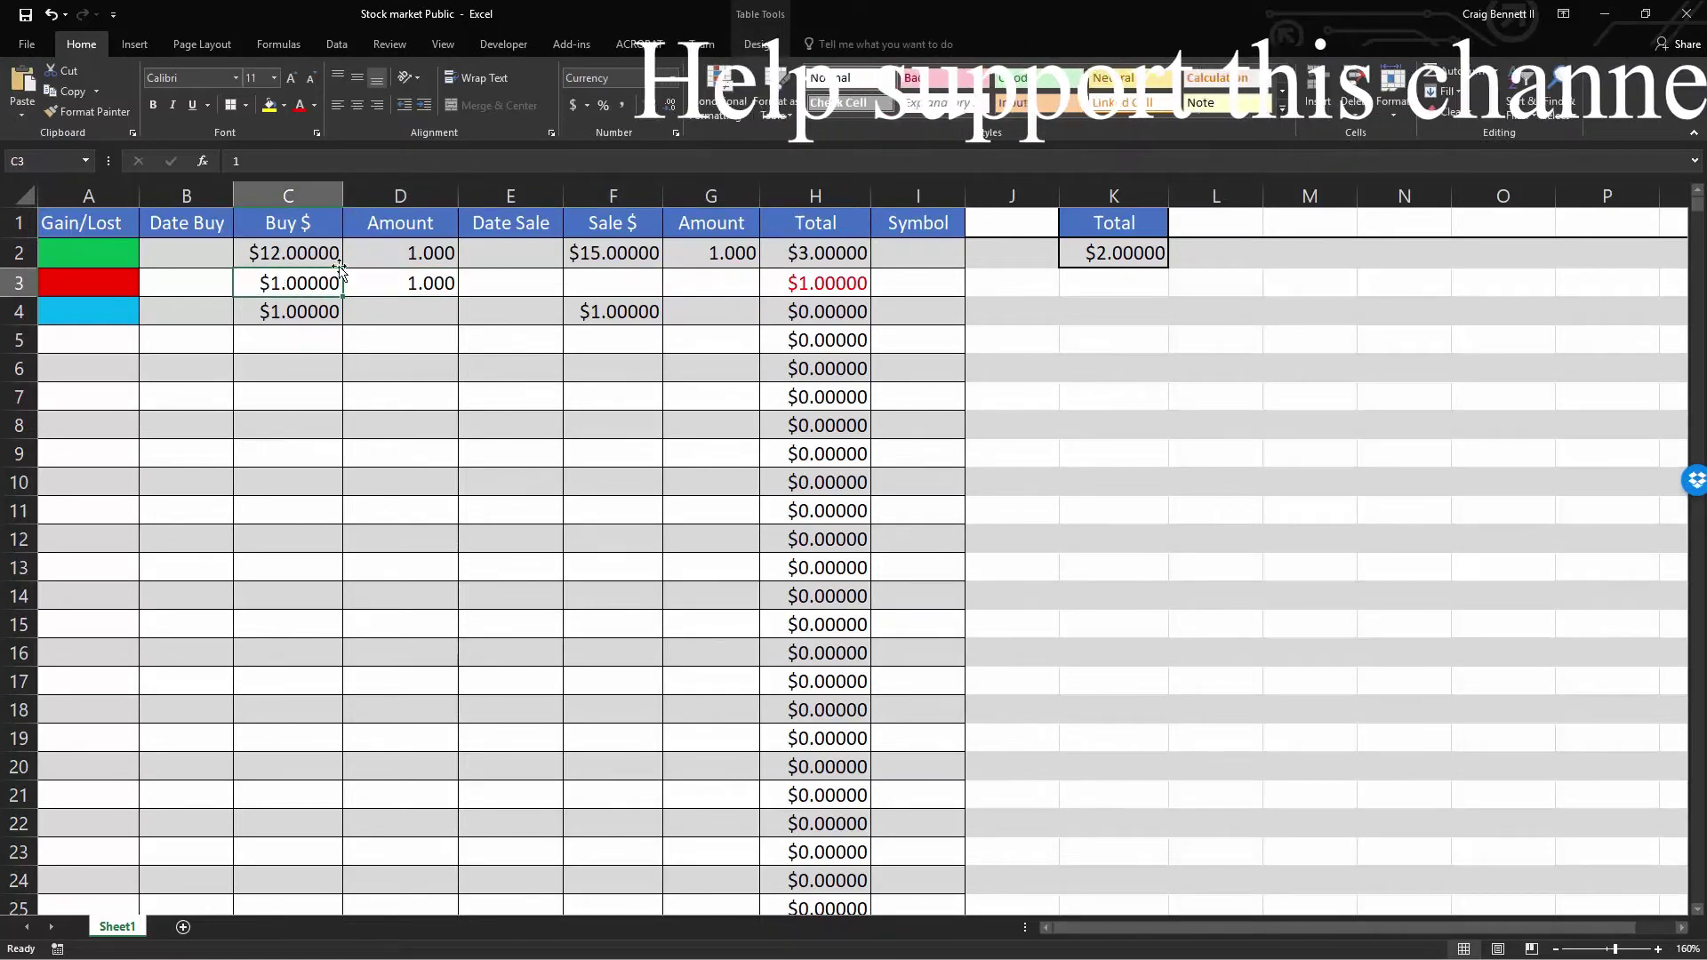
pyautogui.click(832, 290)
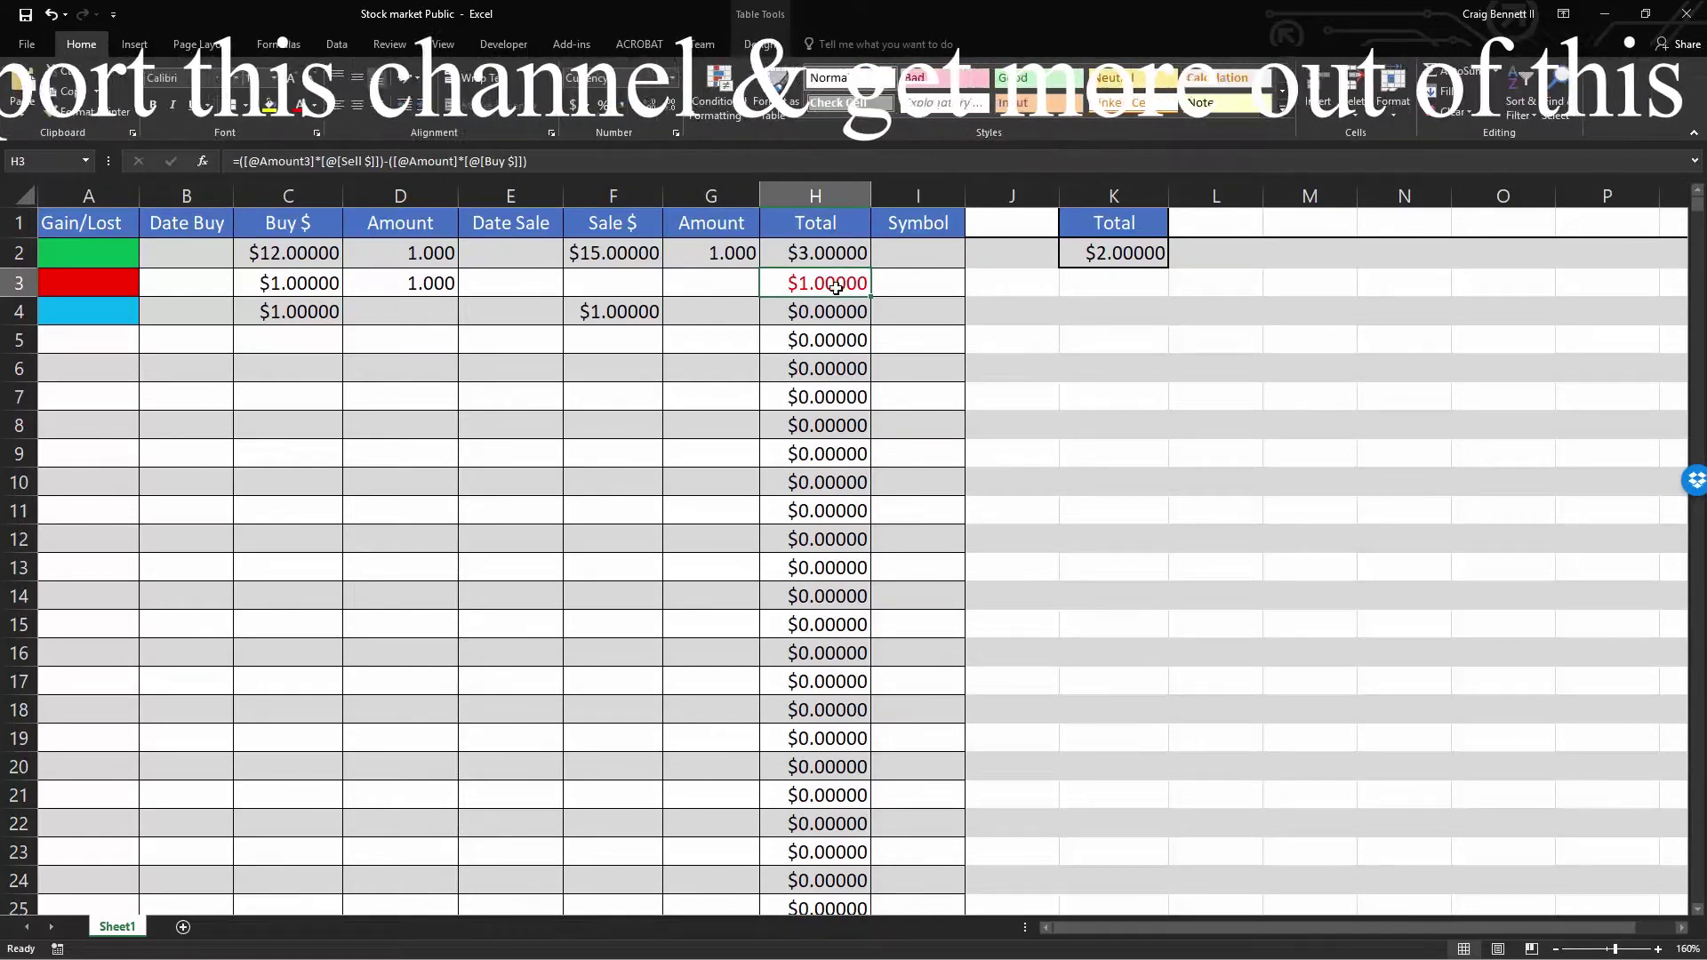
# - Set row 3's buy price to $11, its sale price to $1 and its sale amount to 1
pyautogui.click(294, 290)
pyautogui.write('11')
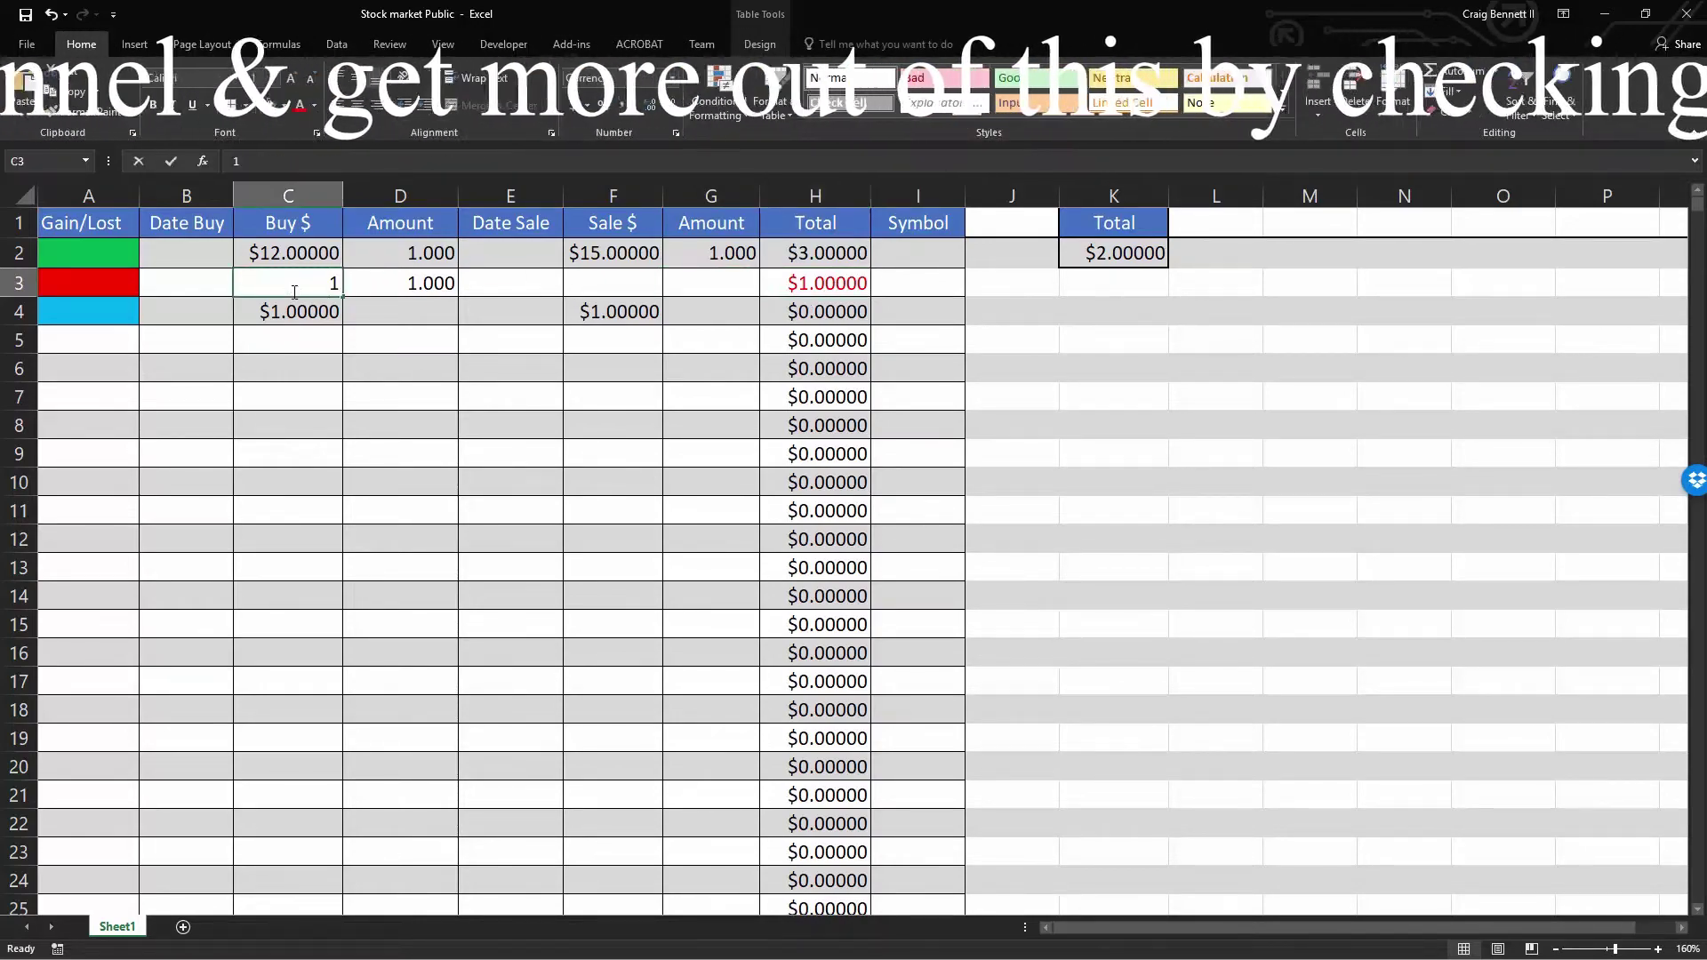
pyautogui.click(623, 282)
pyautogui.write('12')
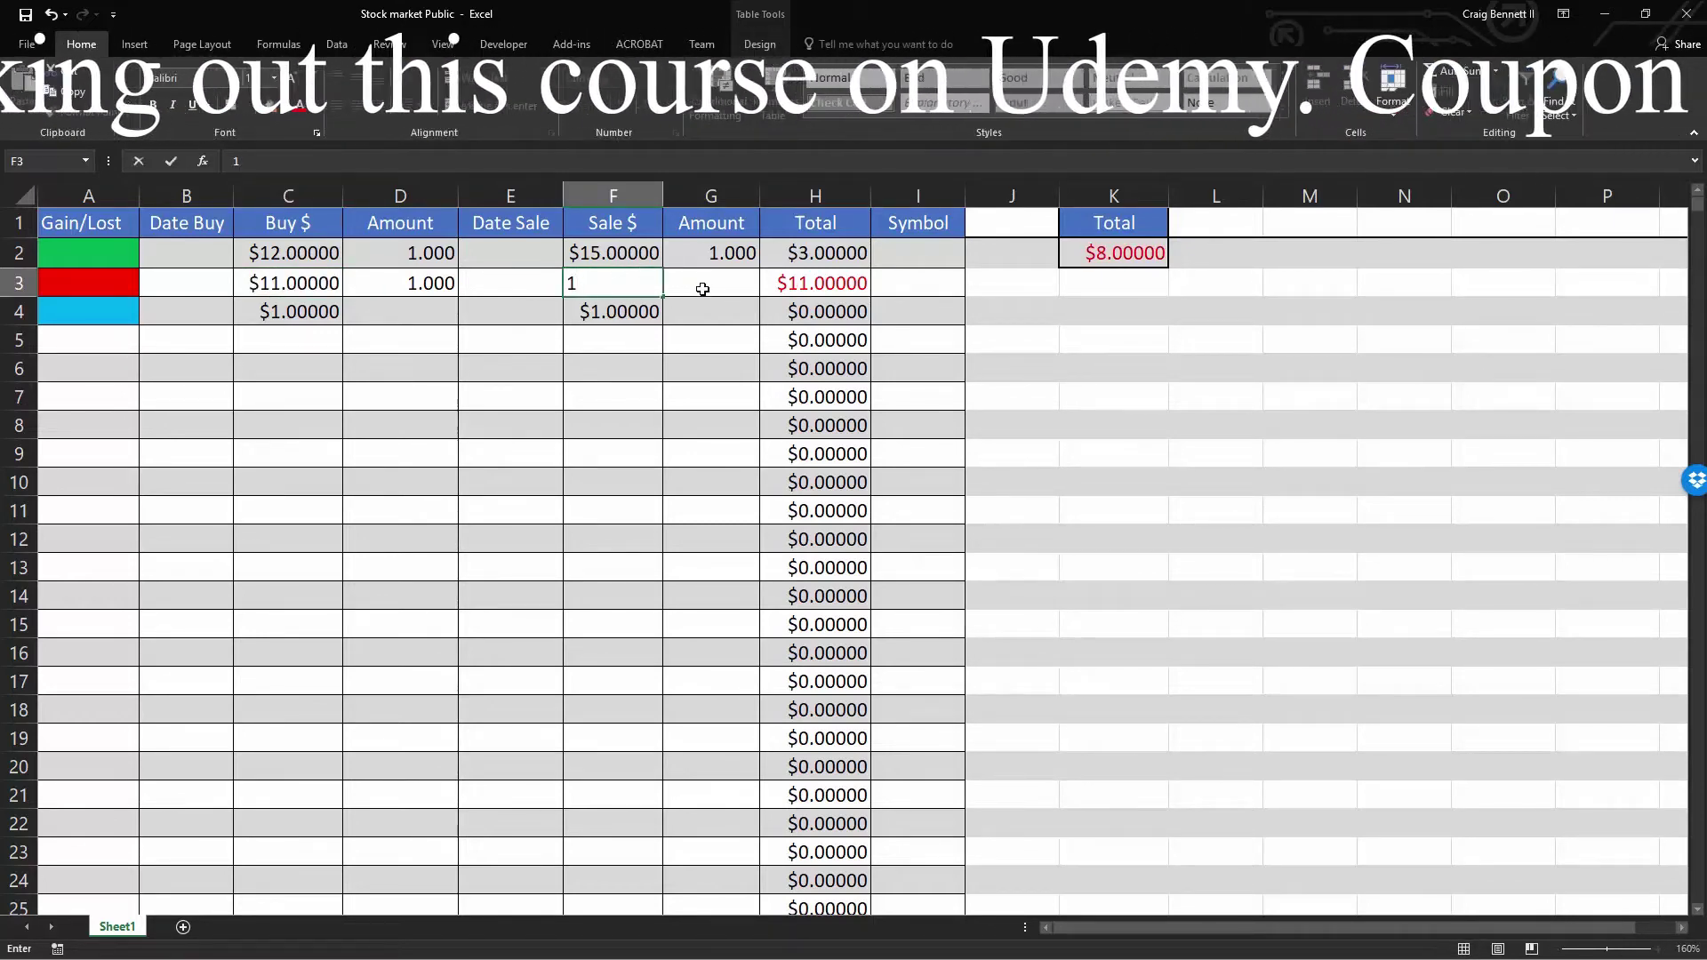
pyautogui.click(703, 289)
pyautogui.write('1')
pyautogui.click(668, 369)
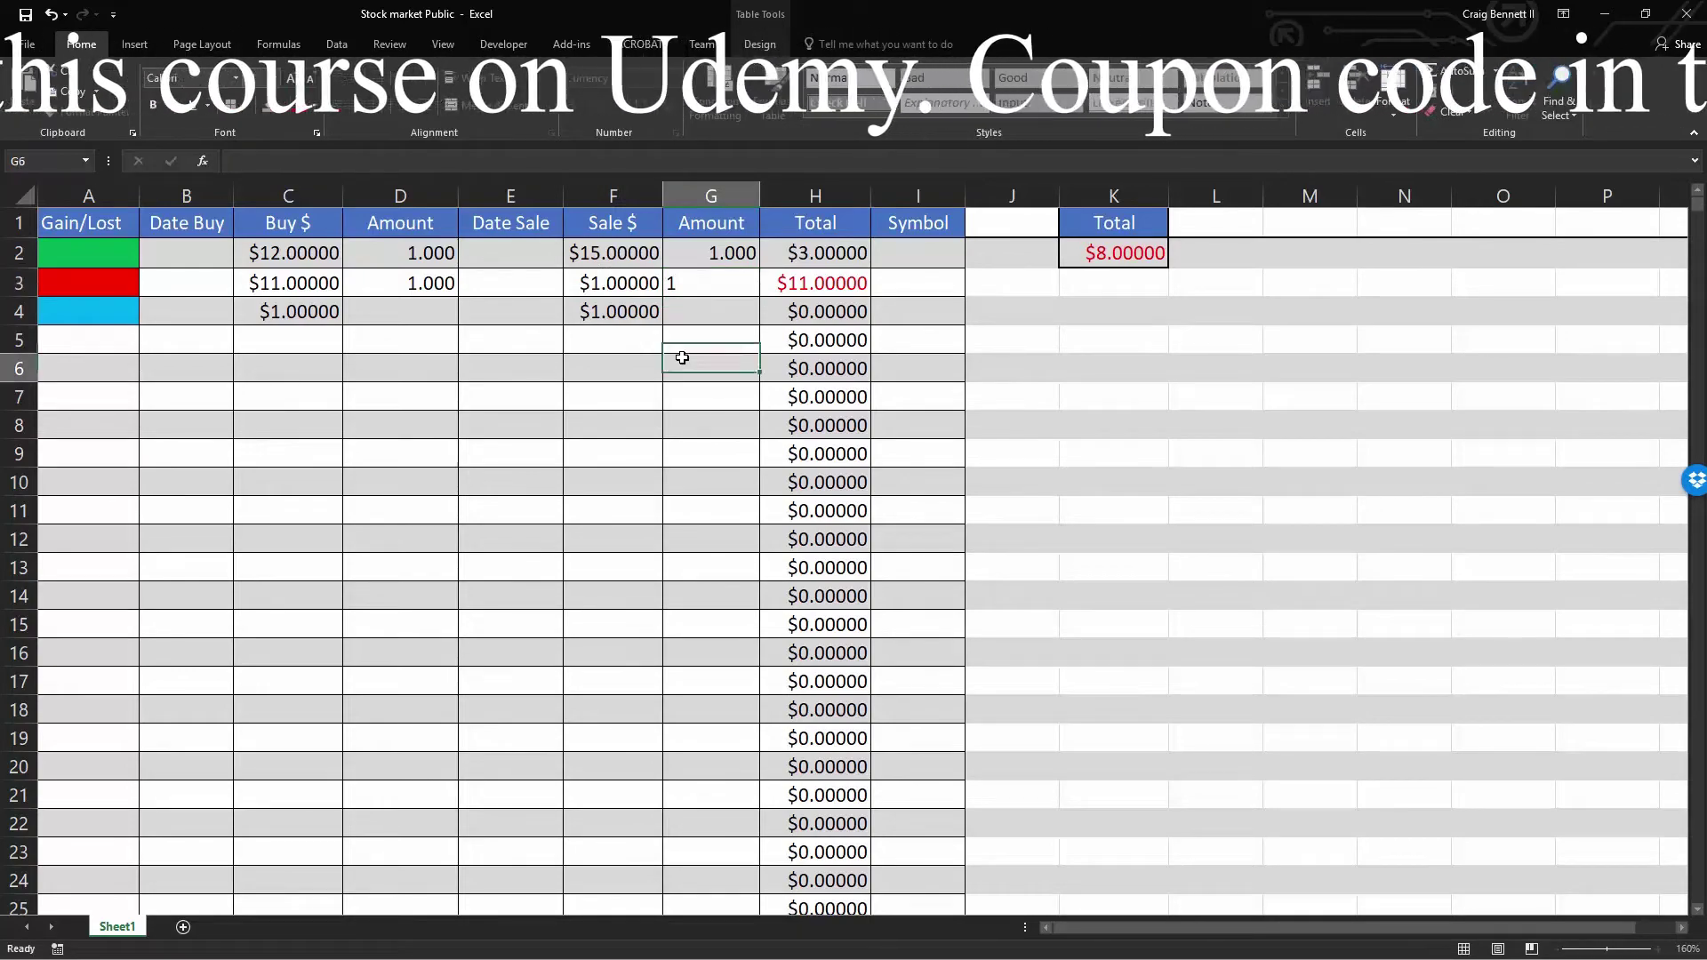
# - Inspect the formulas behind row 3's Total and the overall Total in K2
pyautogui.click(816, 282)
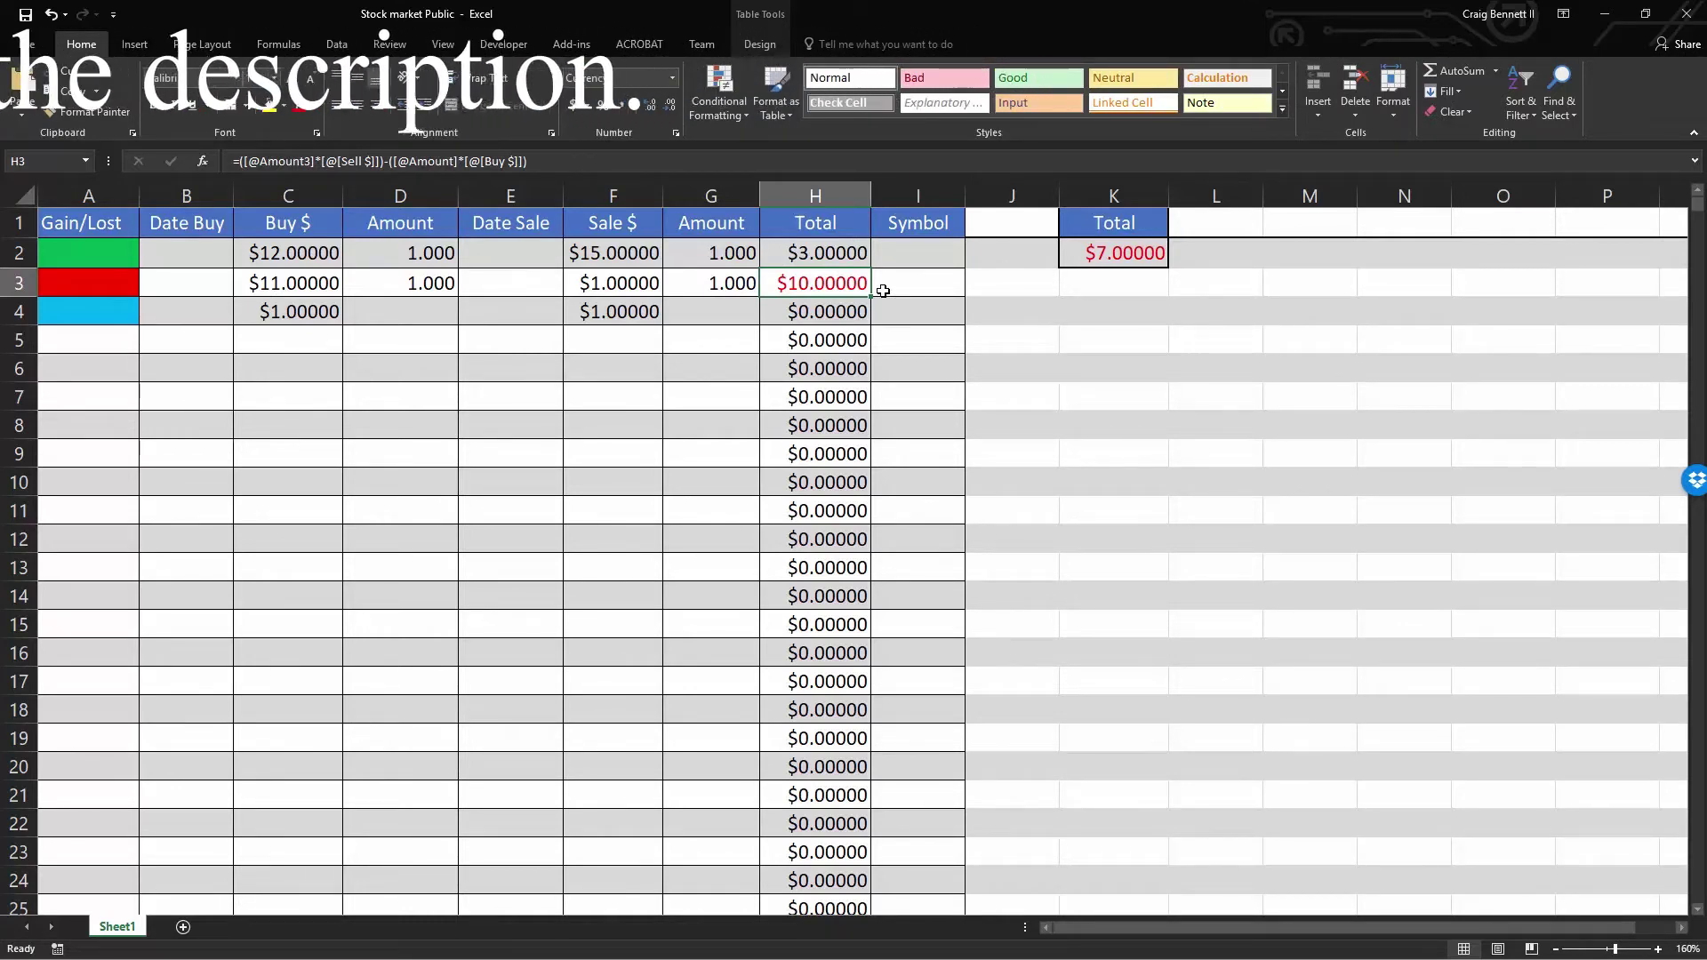
pyautogui.click(1122, 255)
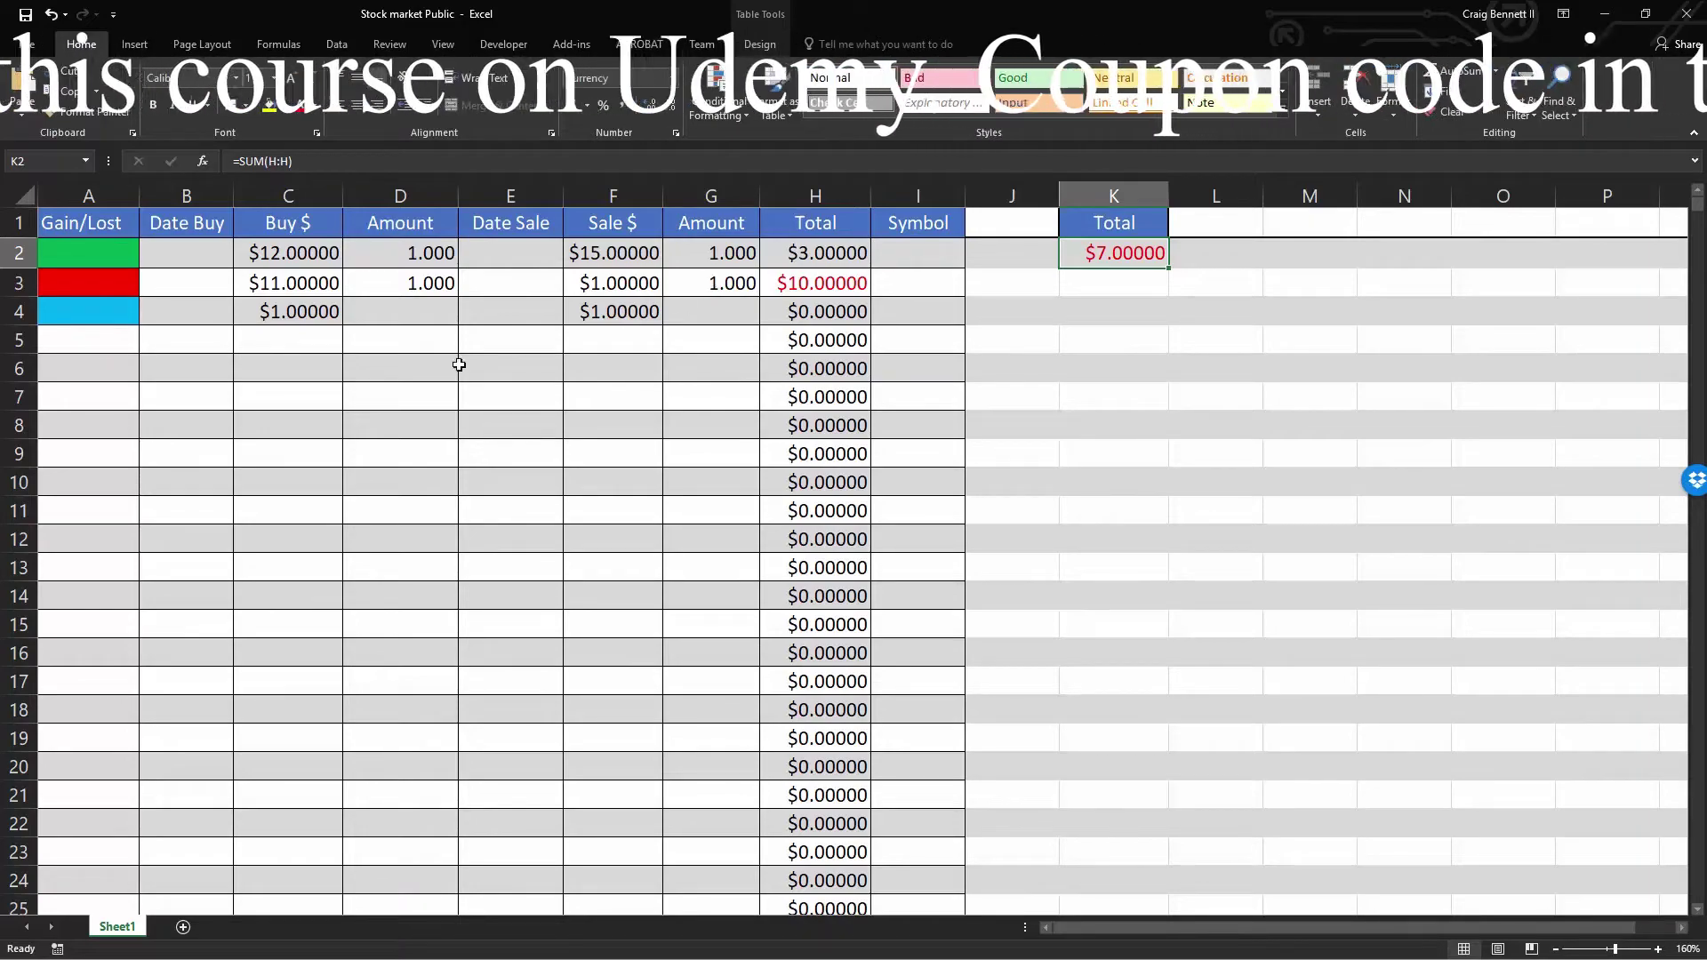
# - Review the empty Date Buy, Date Sale and Symbol cells in rows 2 and 4
pyautogui.click(208, 299)
pyautogui.click(516, 306)
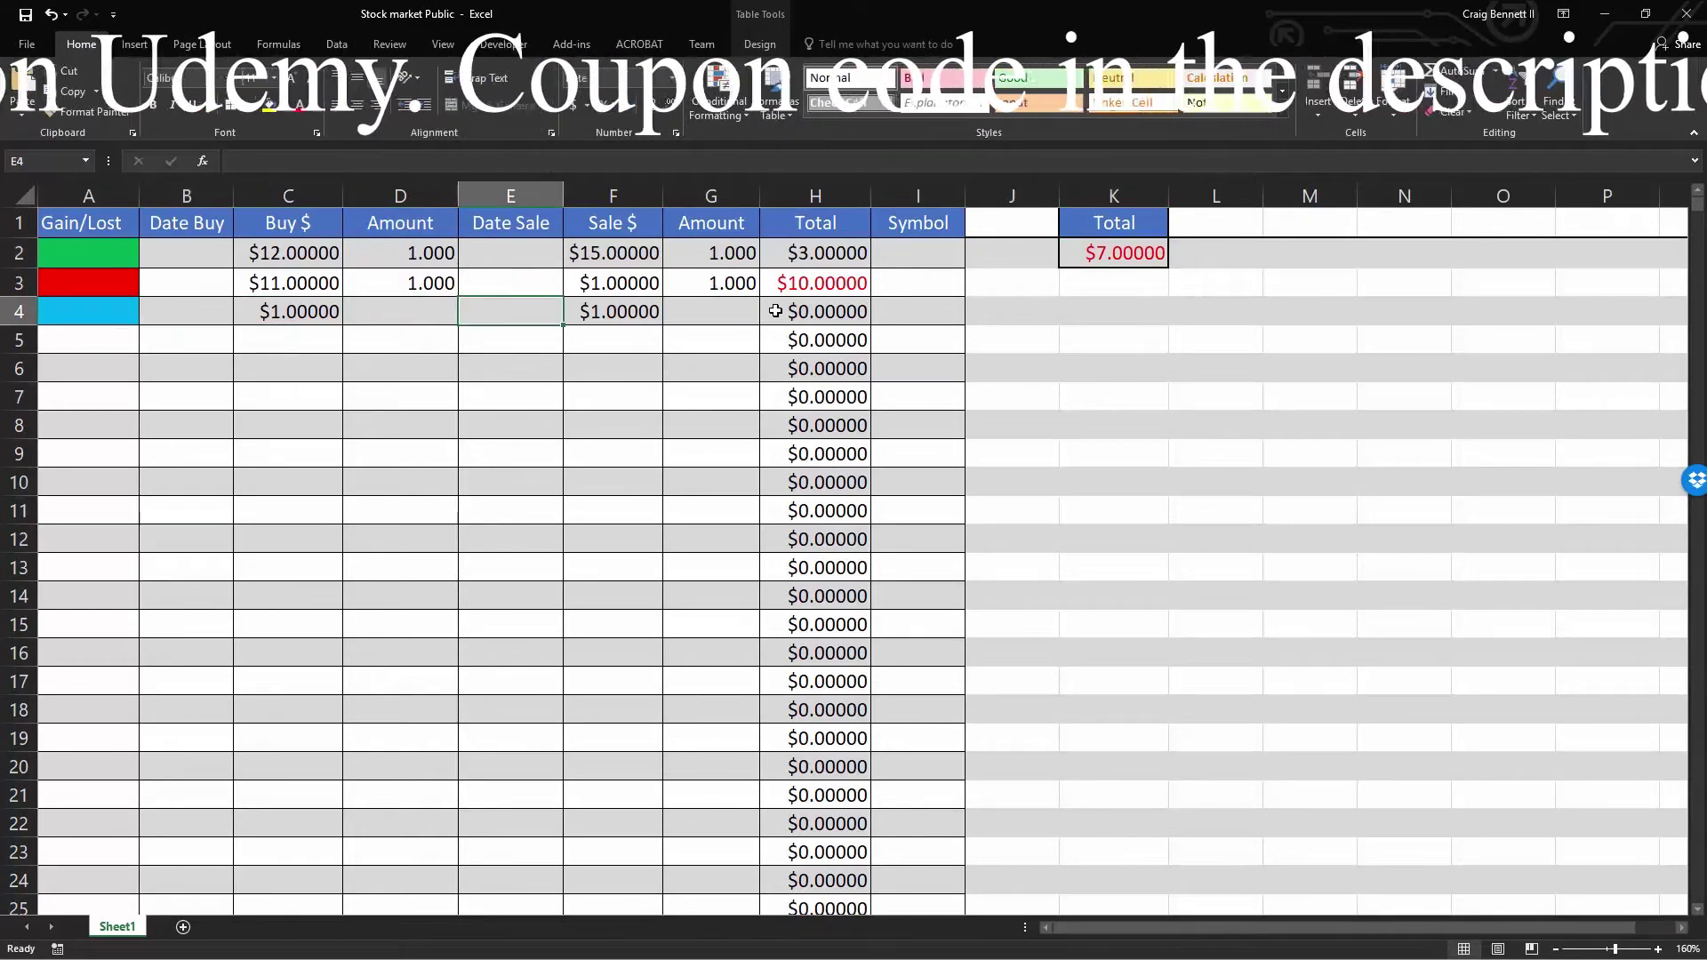
pyautogui.click(938, 310)
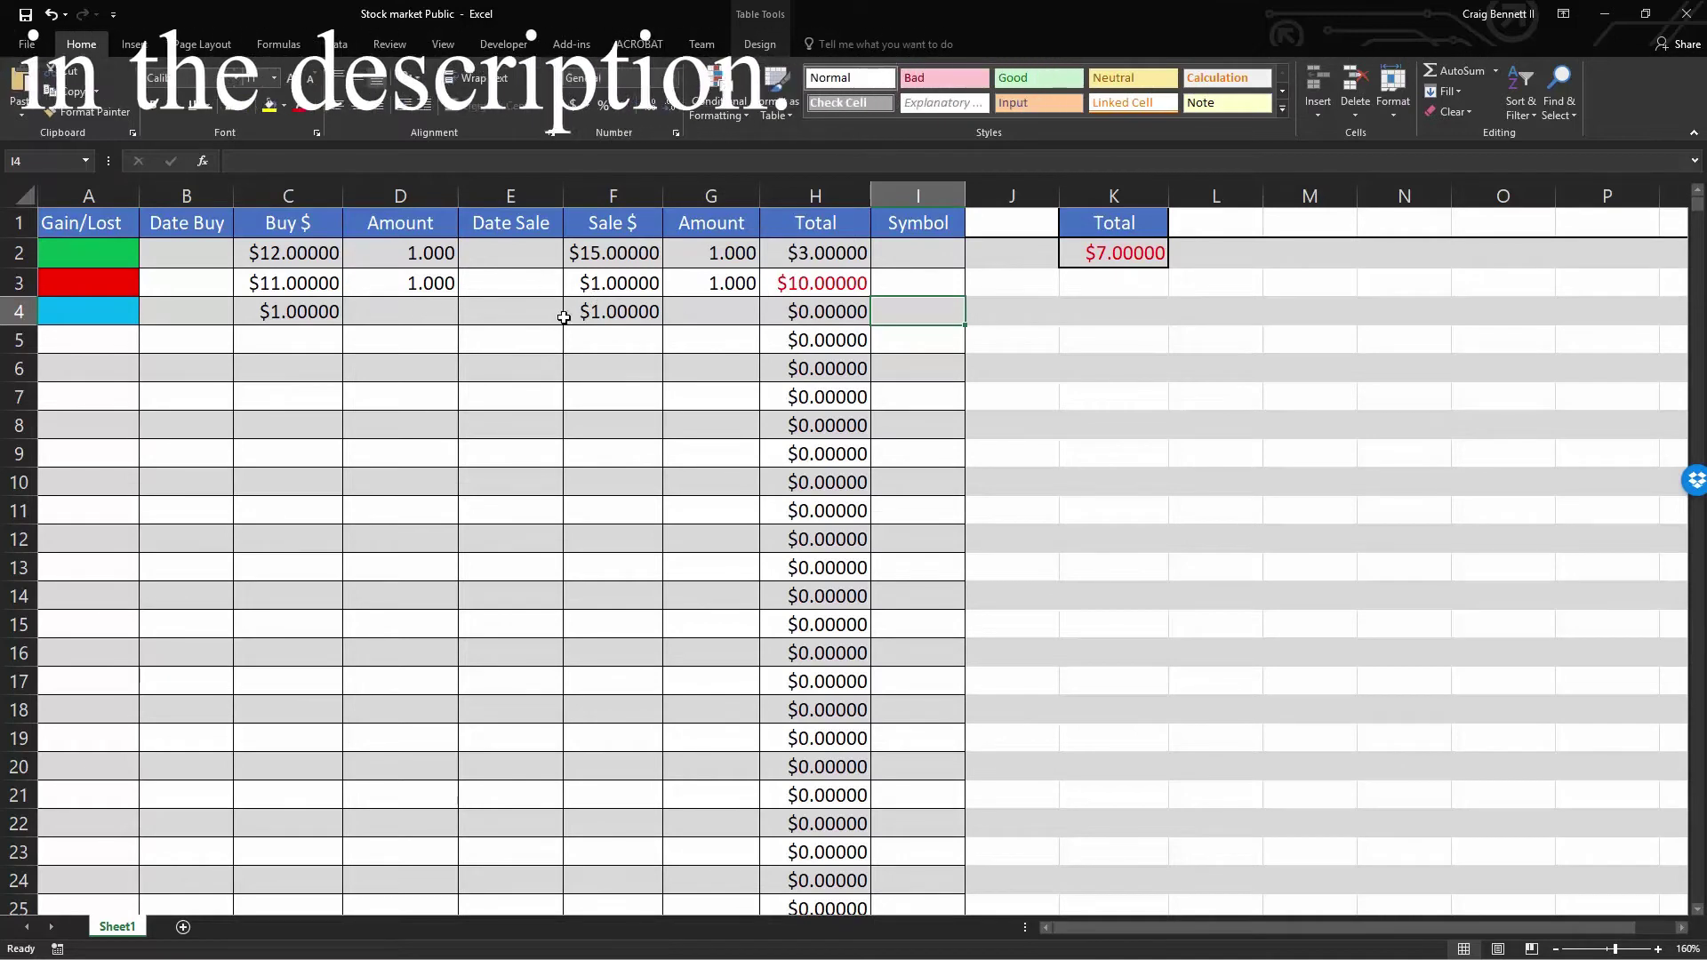
pyautogui.click(937, 260)
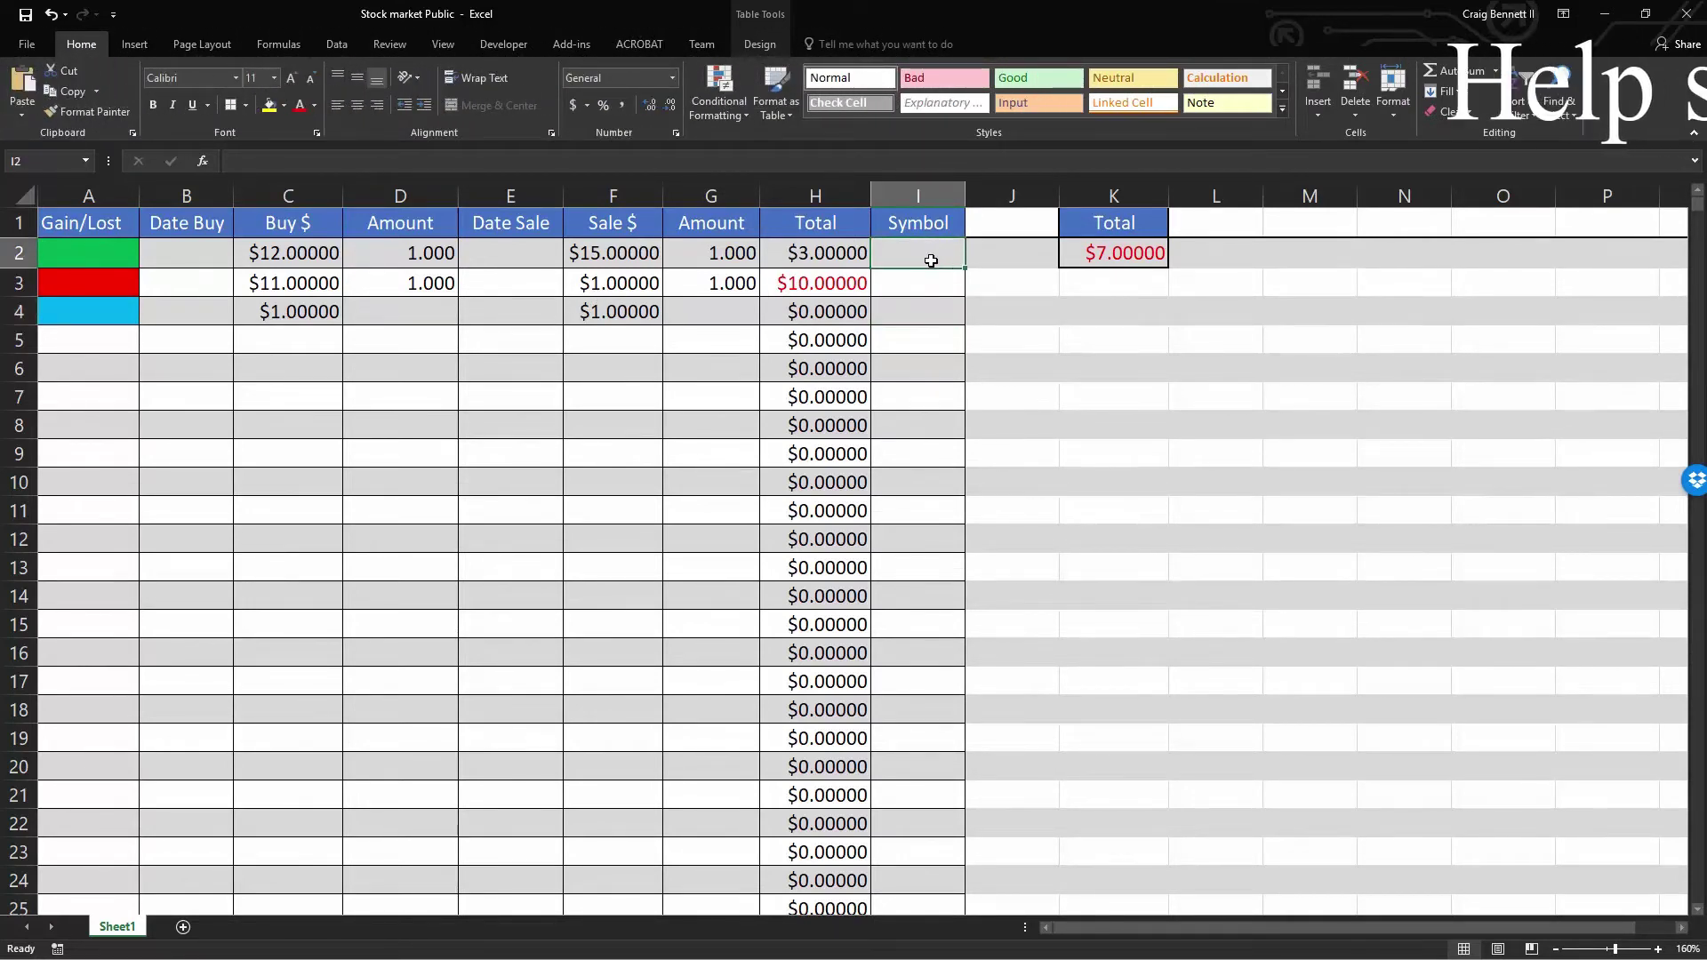
pyautogui.click(213, 254)
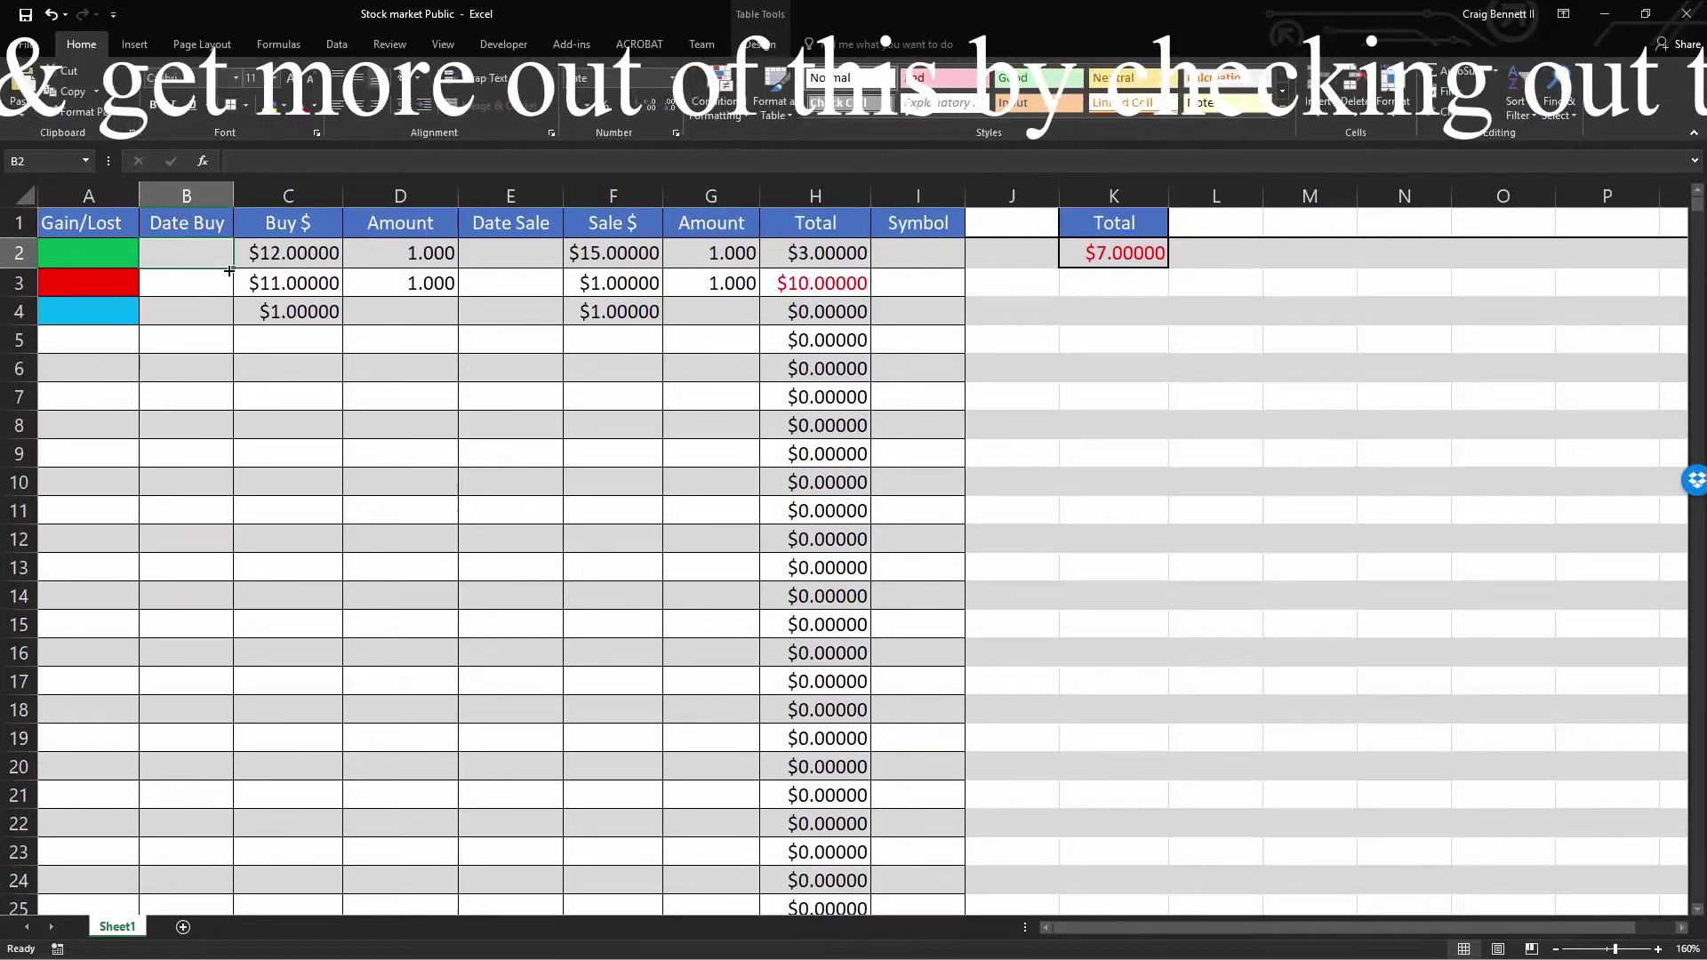
pyautogui.click(887, 264)
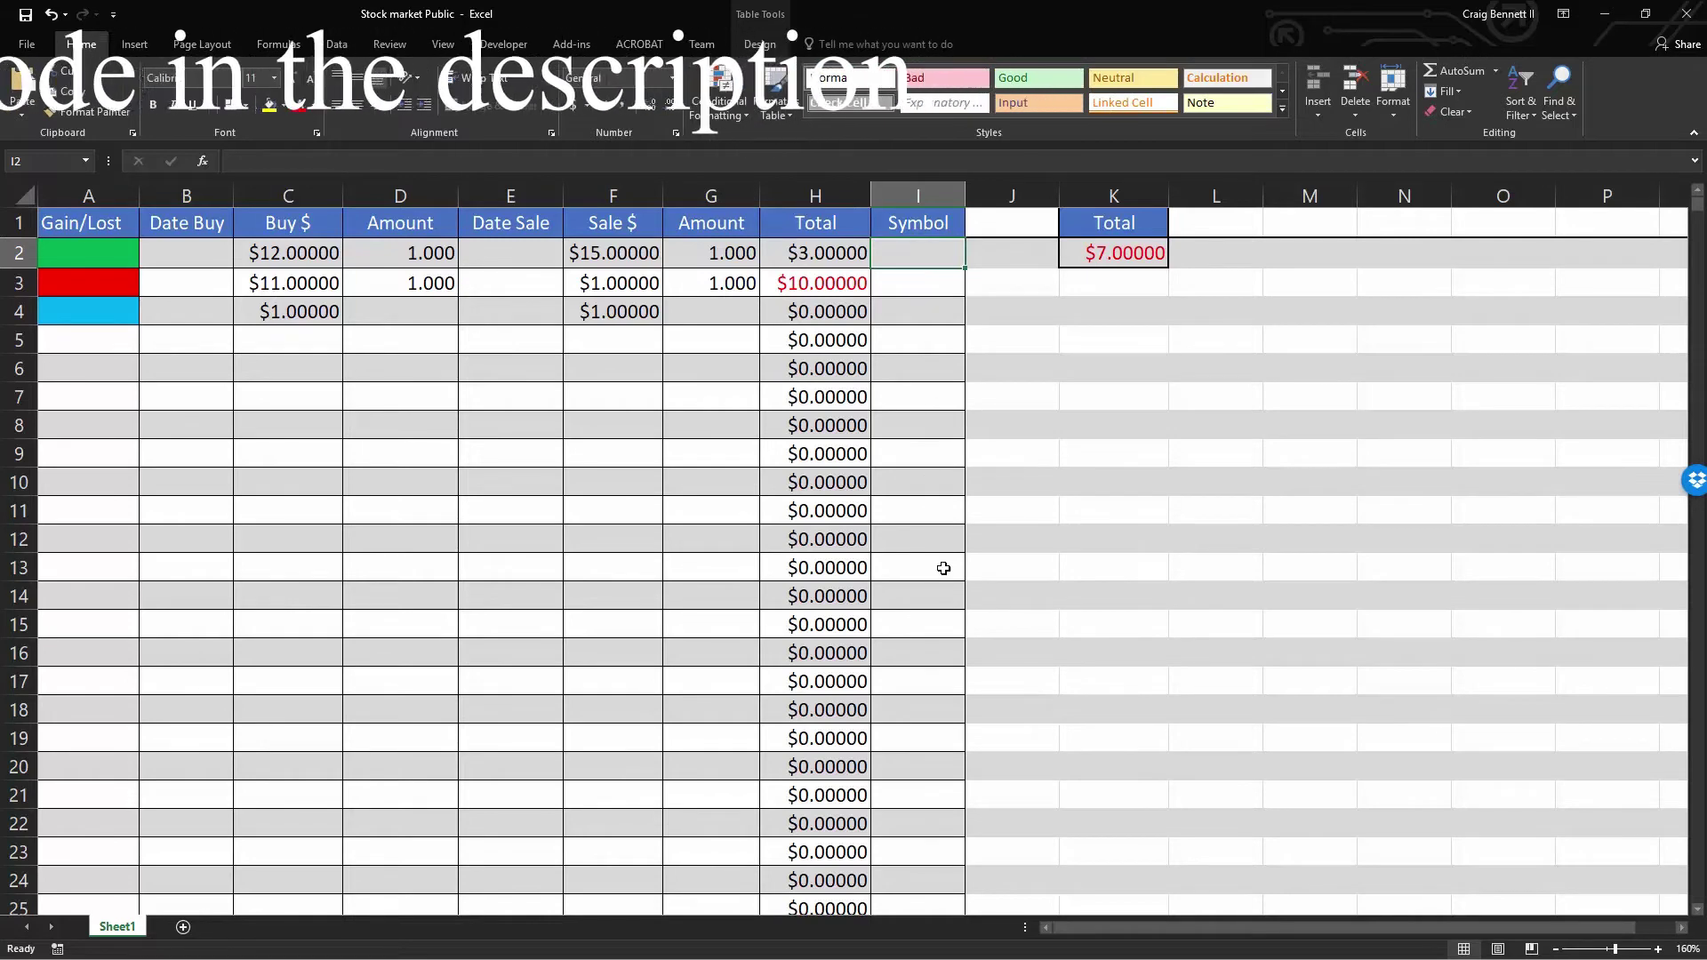
pyautogui.click(212, 255)
pyautogui.click(509, 261)
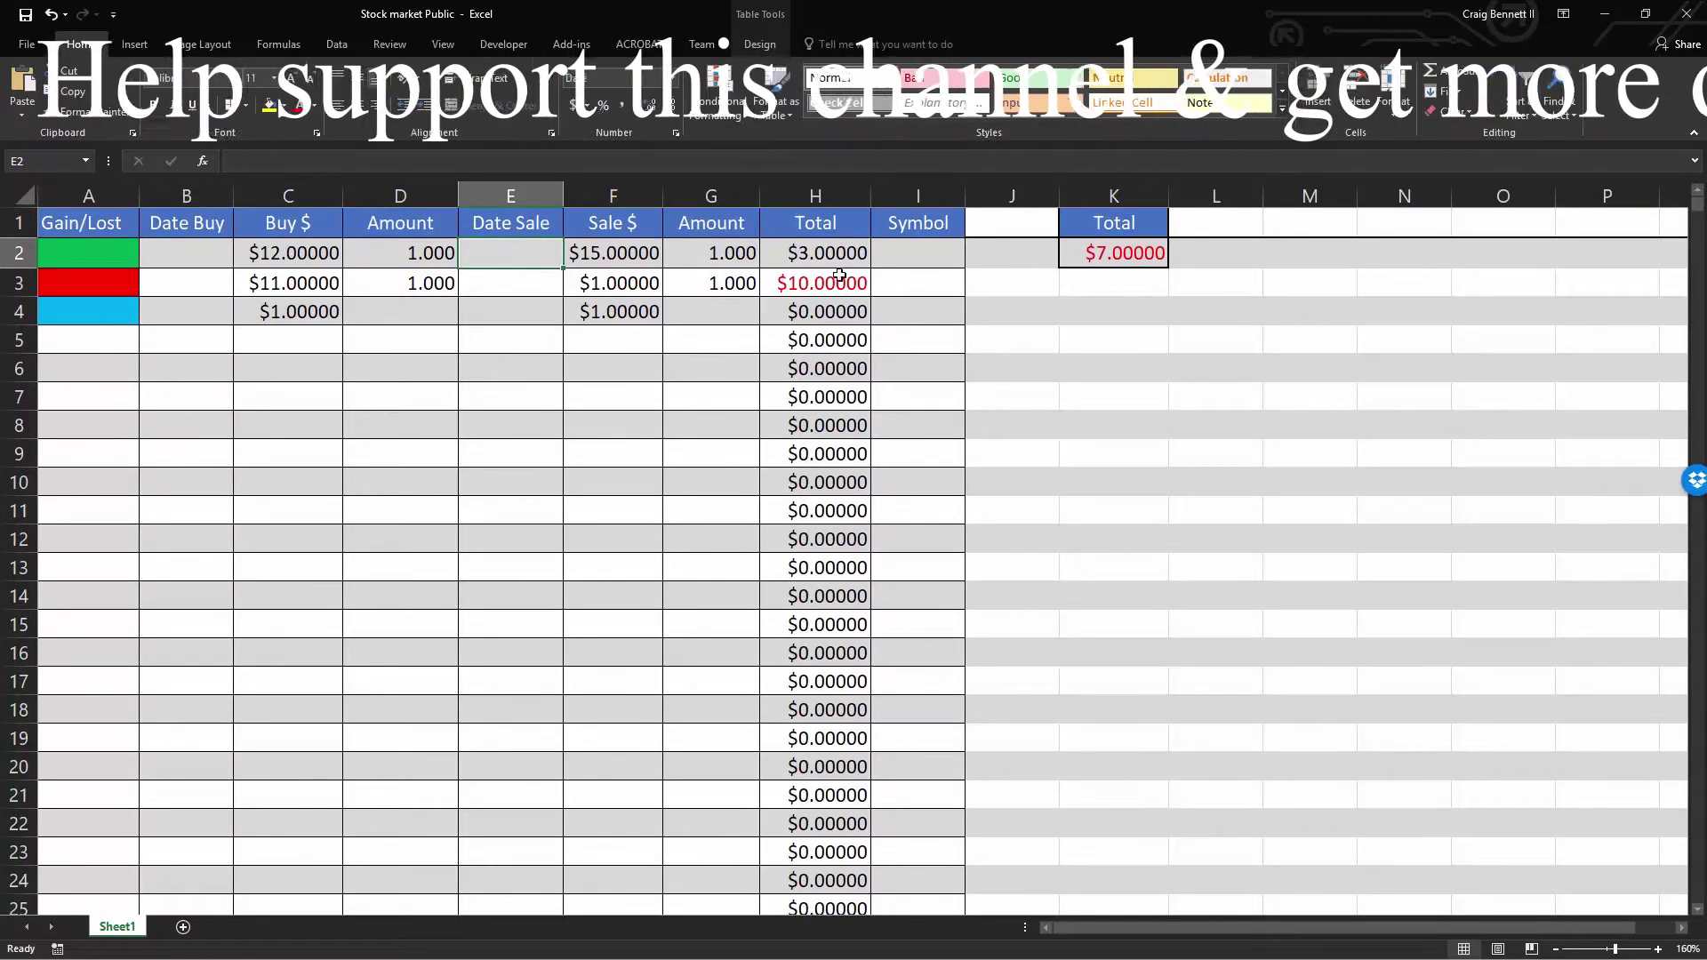
pyautogui.click(923, 252)
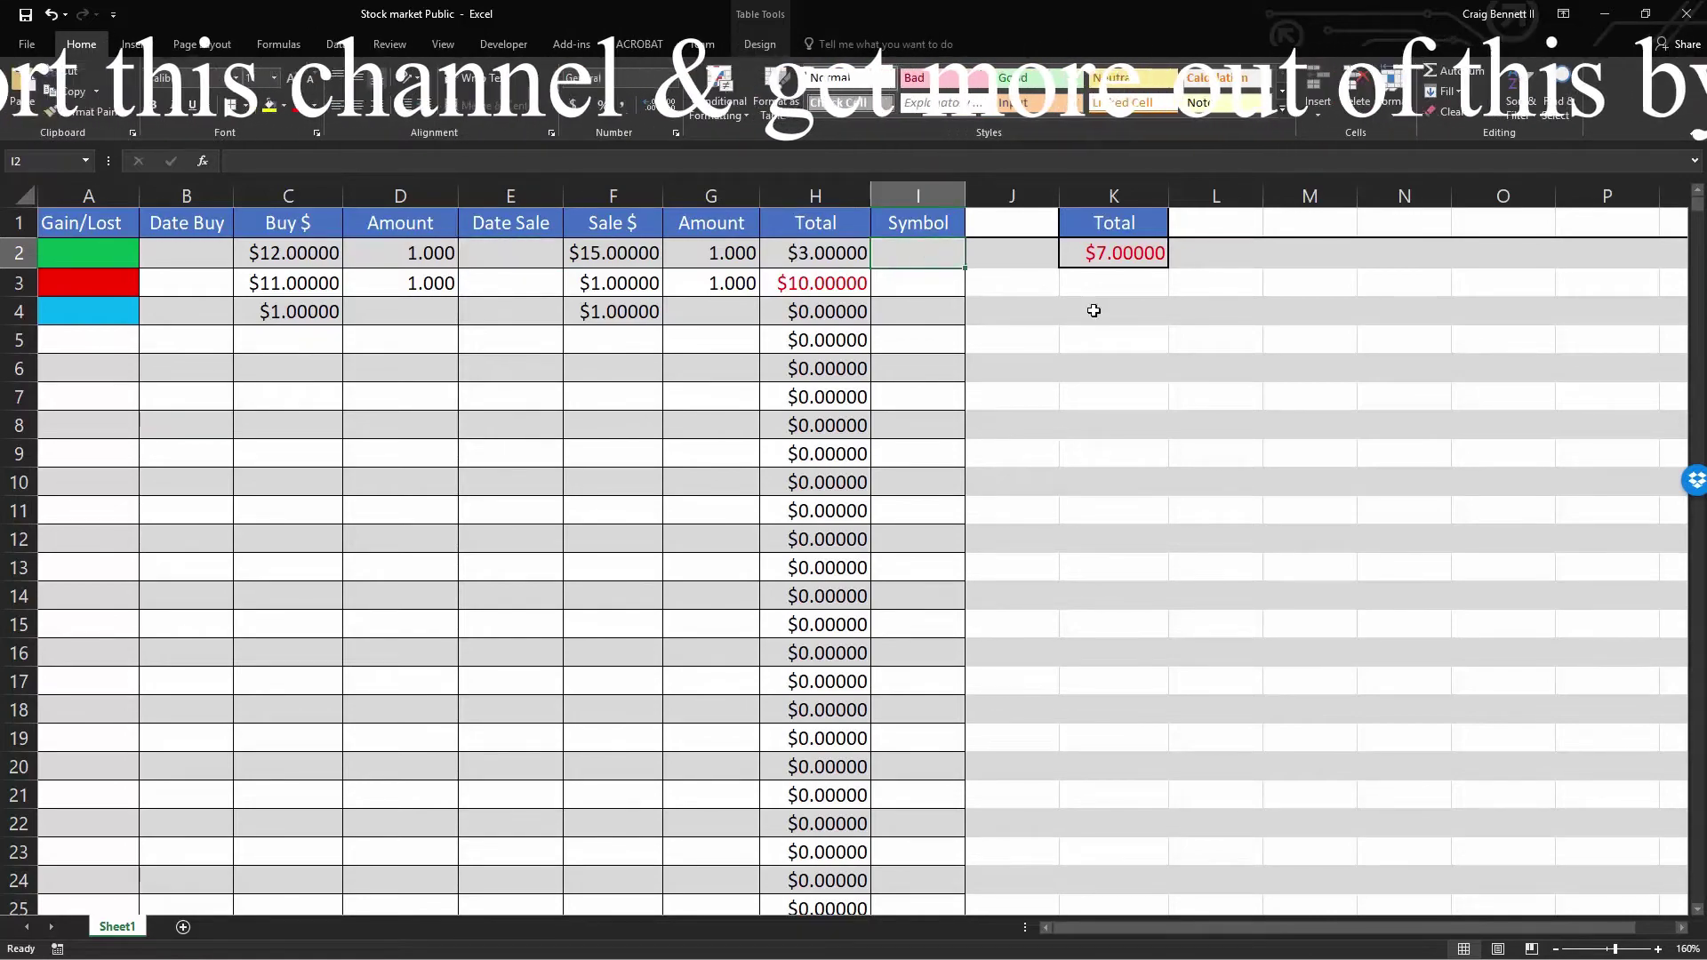